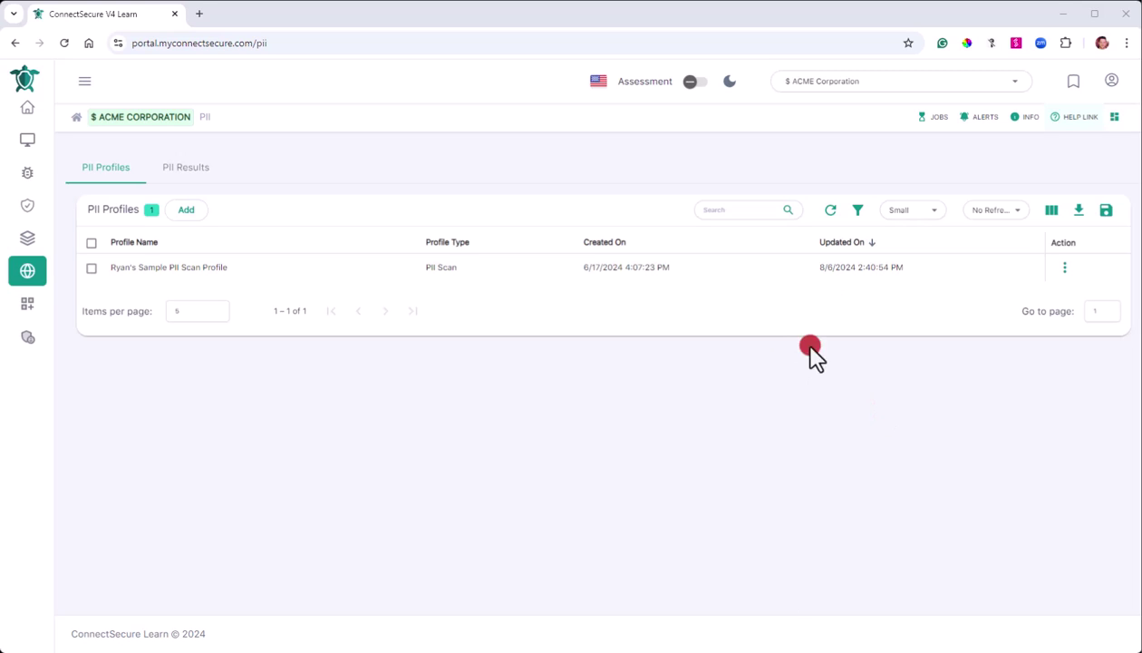
Keep ACME Corporation as the company and go to the PII profiles page.
left_click(797, 84)
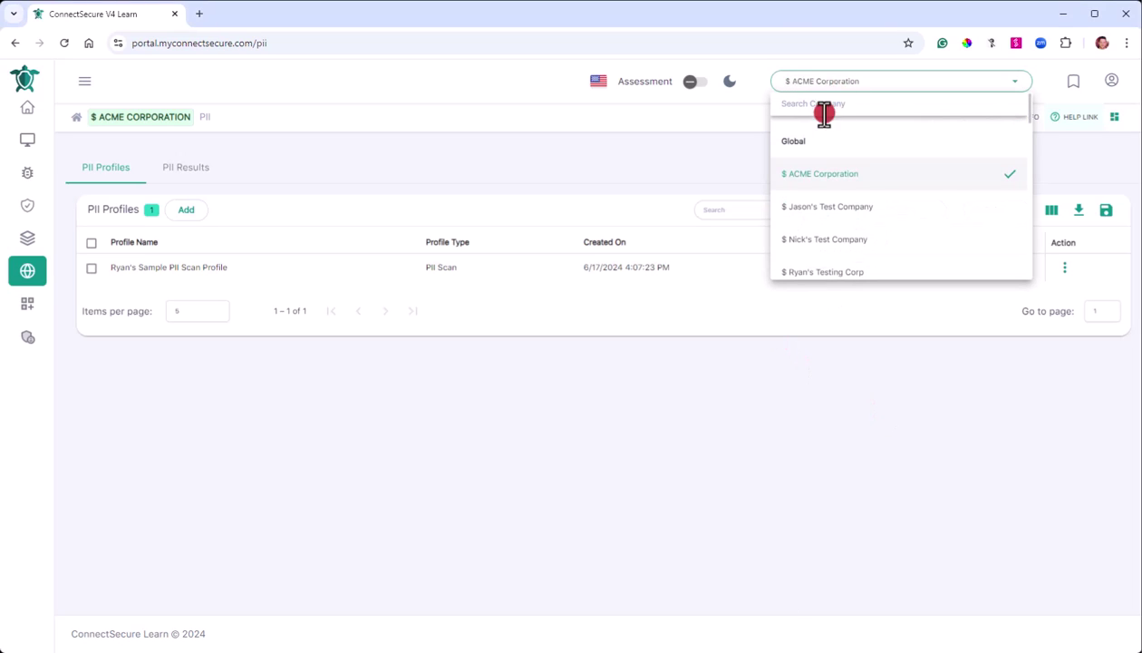
left_click(839, 176)
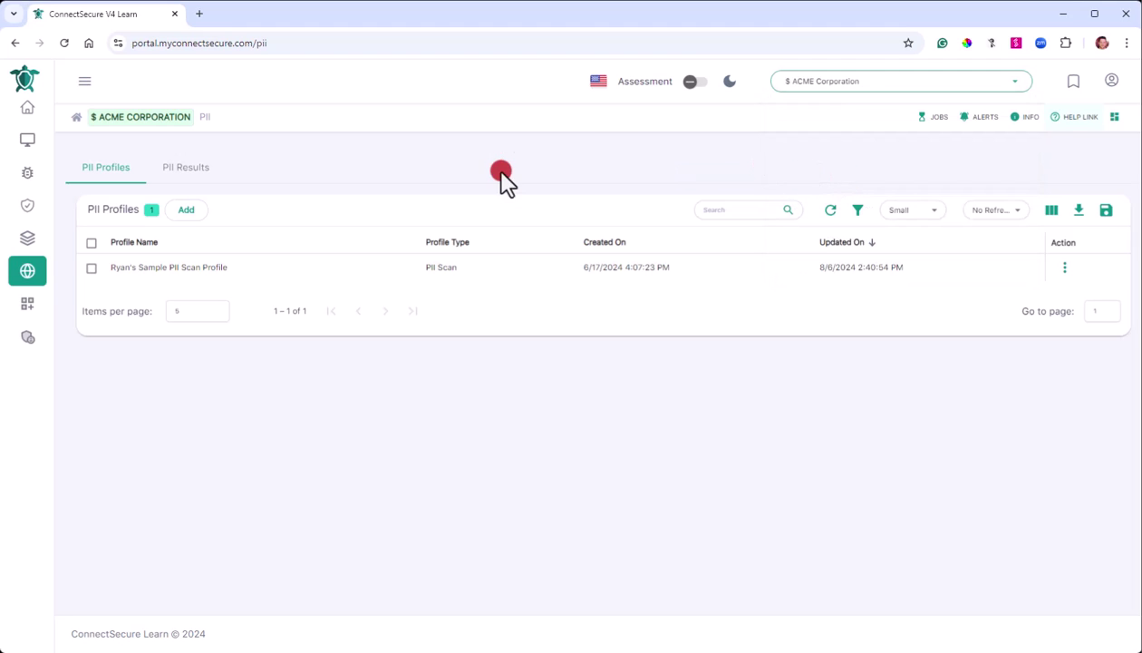
left_click(86, 82)
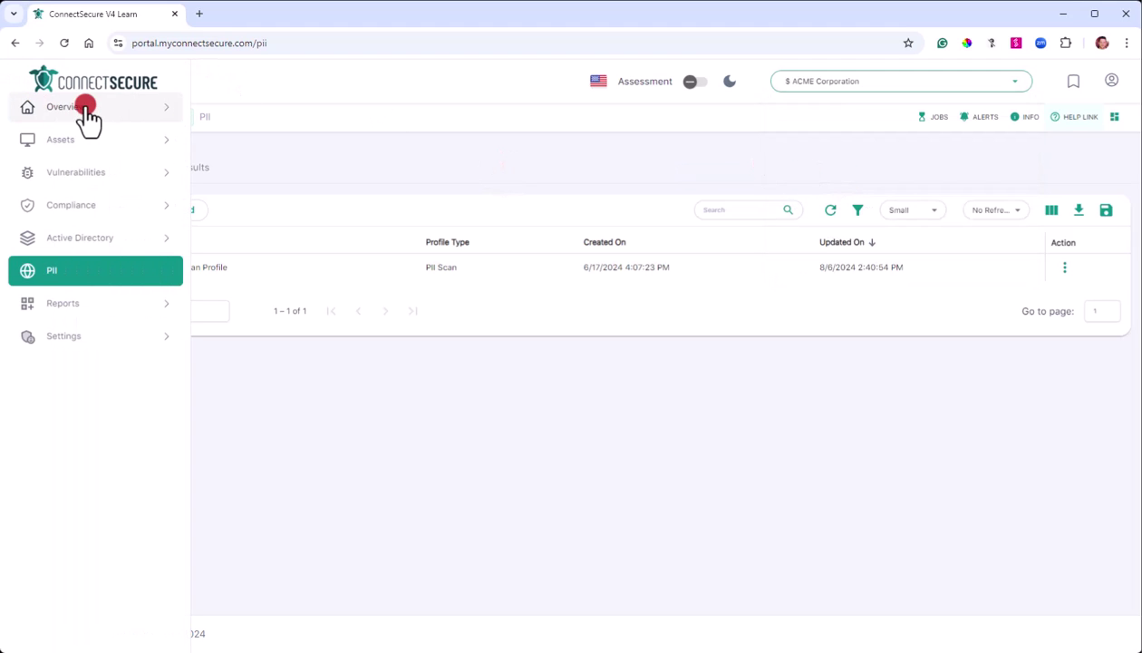
left_click(59, 276)
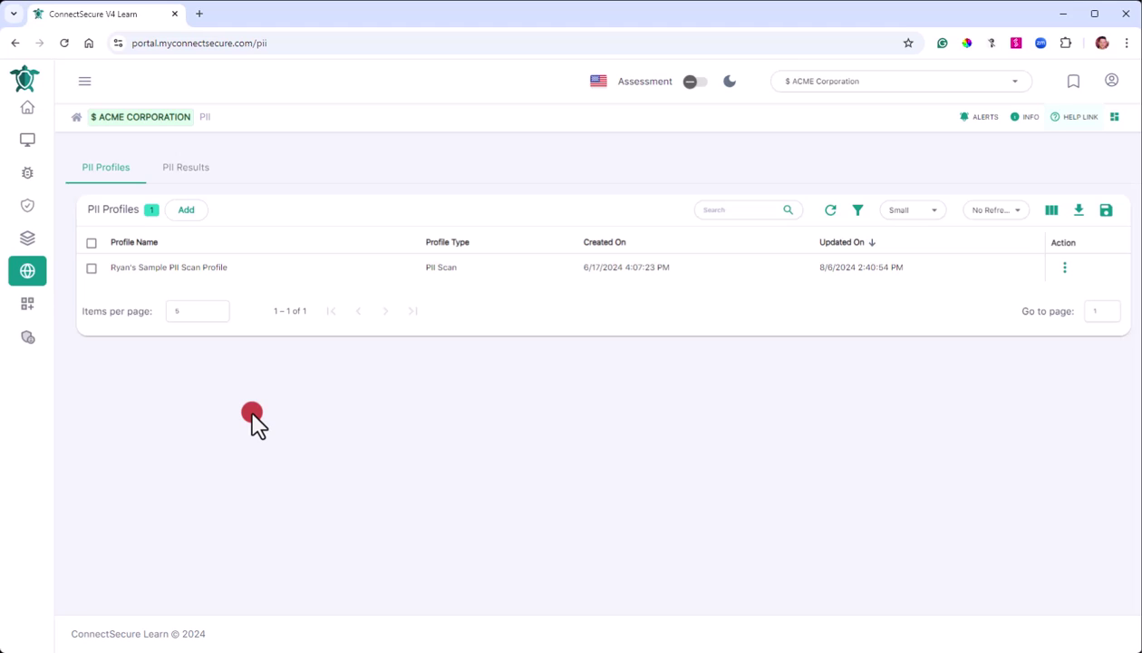
Start a new PII scan profile and give it a scan profile name ending in '2'.
left_click(185, 209)
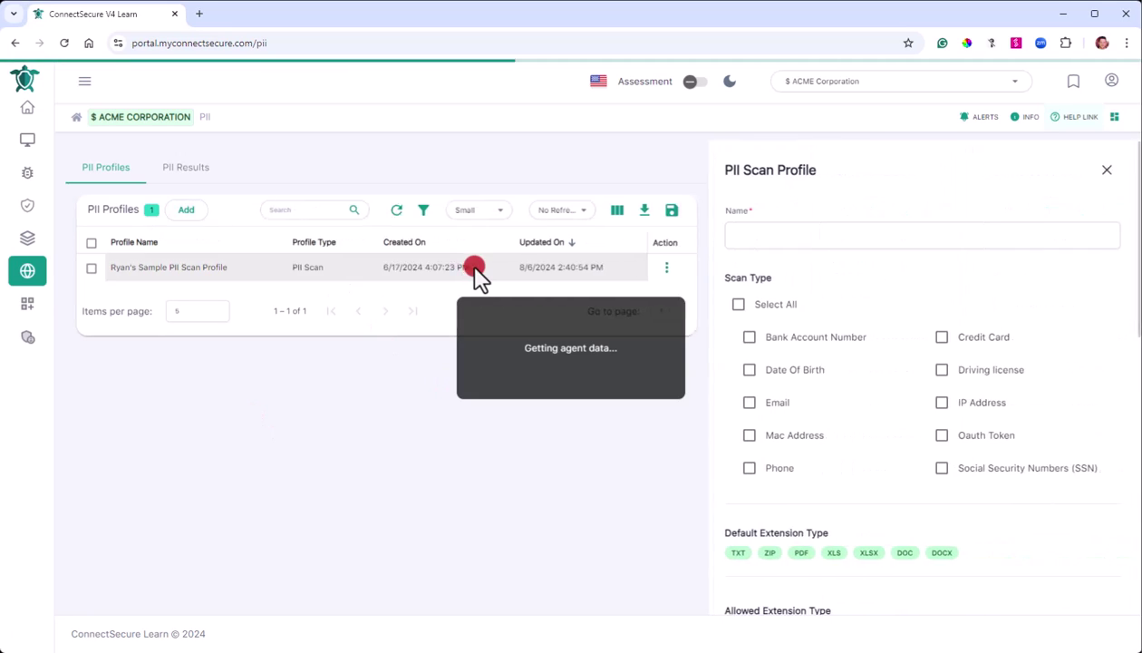
left_click(872, 234)
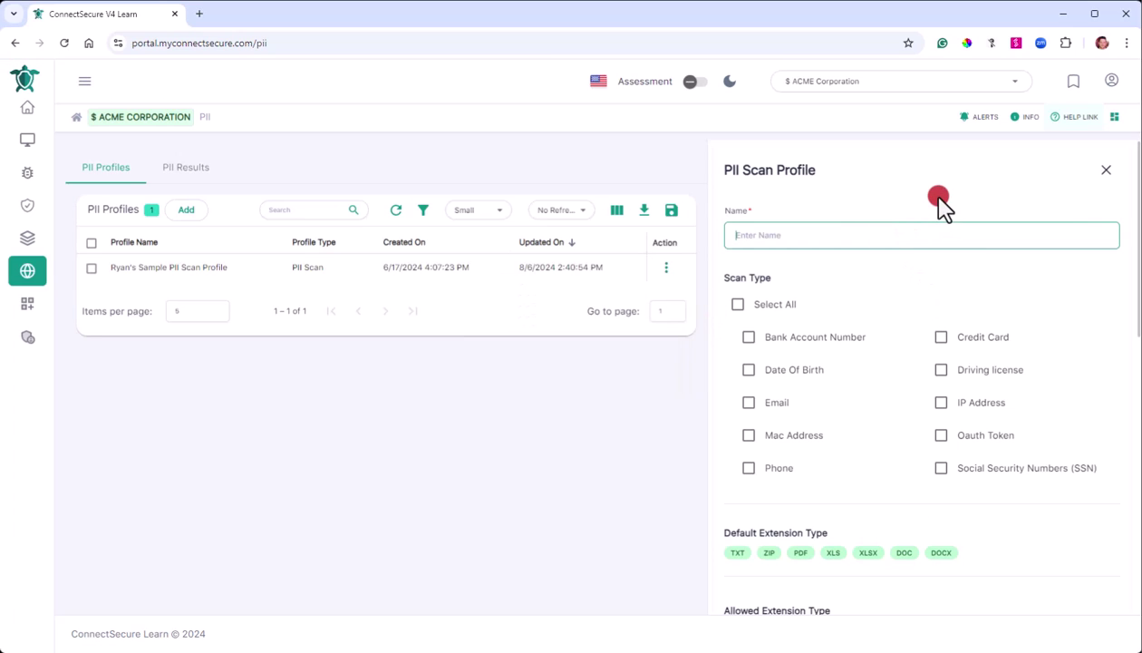
type("Ryan's Scan PI")
type("ofile 2")
left_click(954, 261)
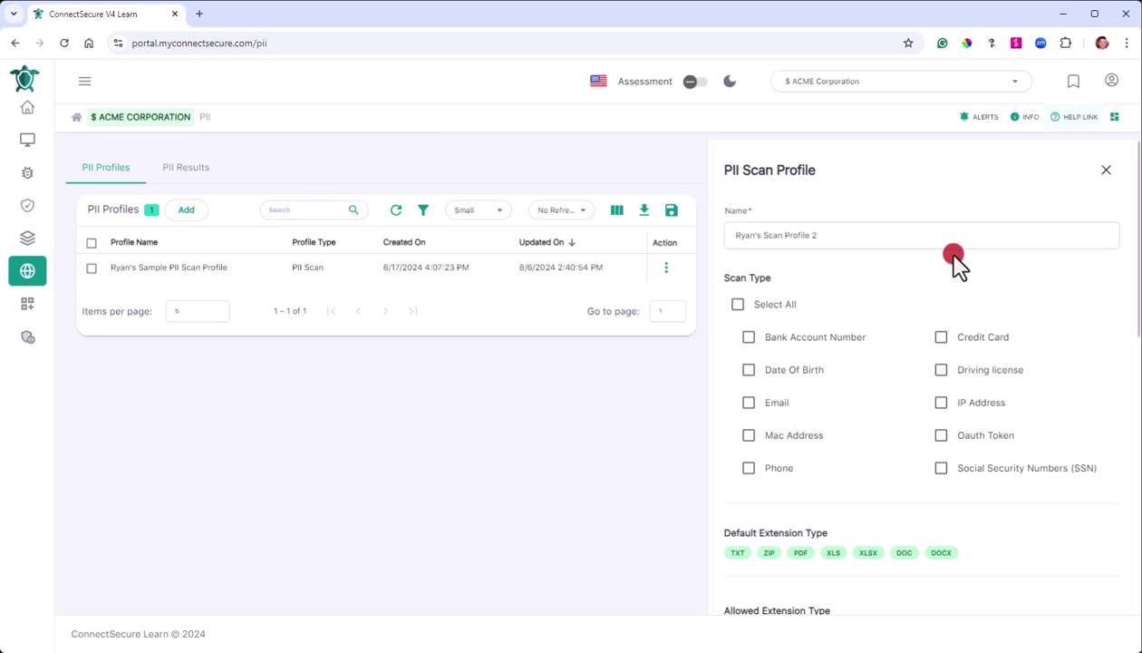
Limit scan types to Bank Account Number, Credit Card and Social Security Numbers (SSN).
left_click(739, 305)
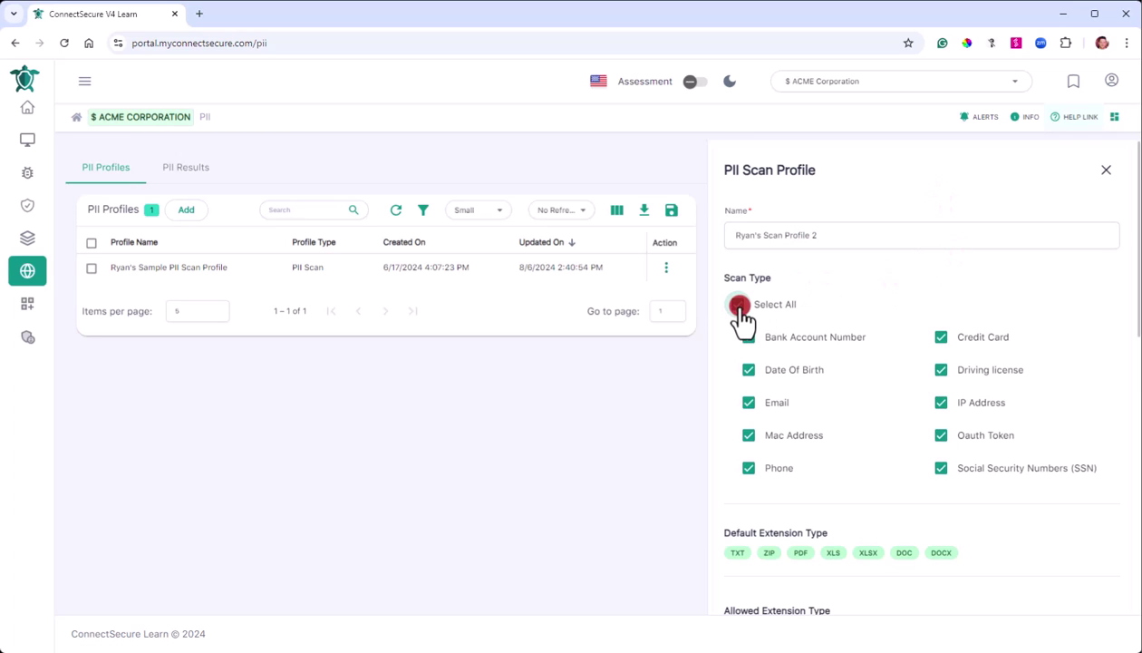
left_click(739, 305)
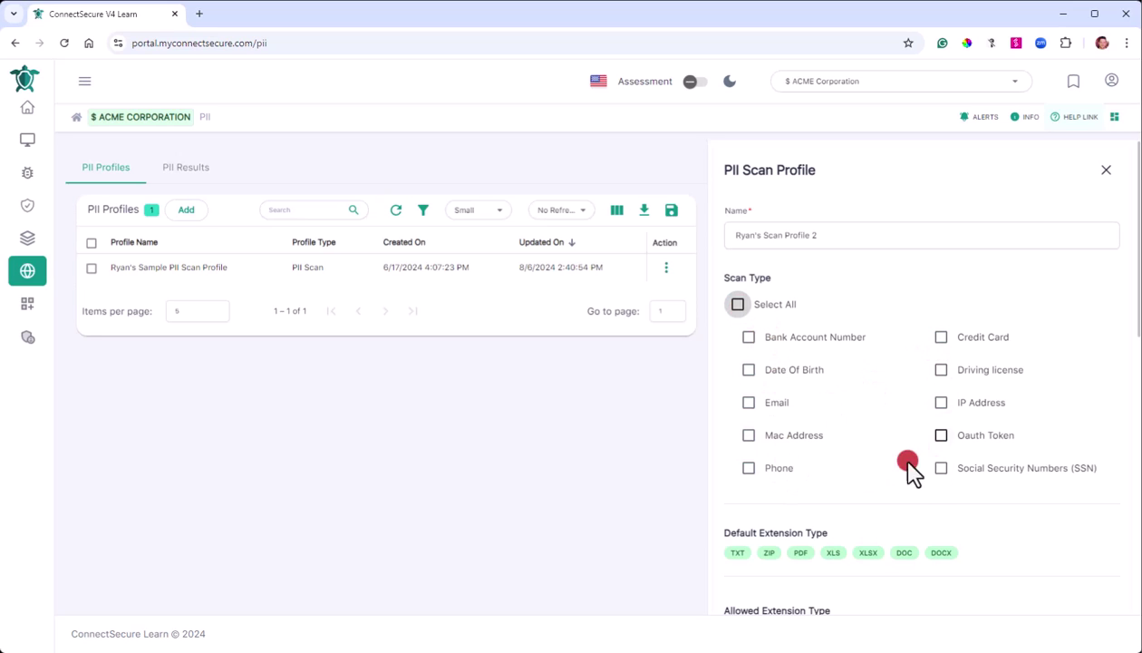
left_click(823, 345)
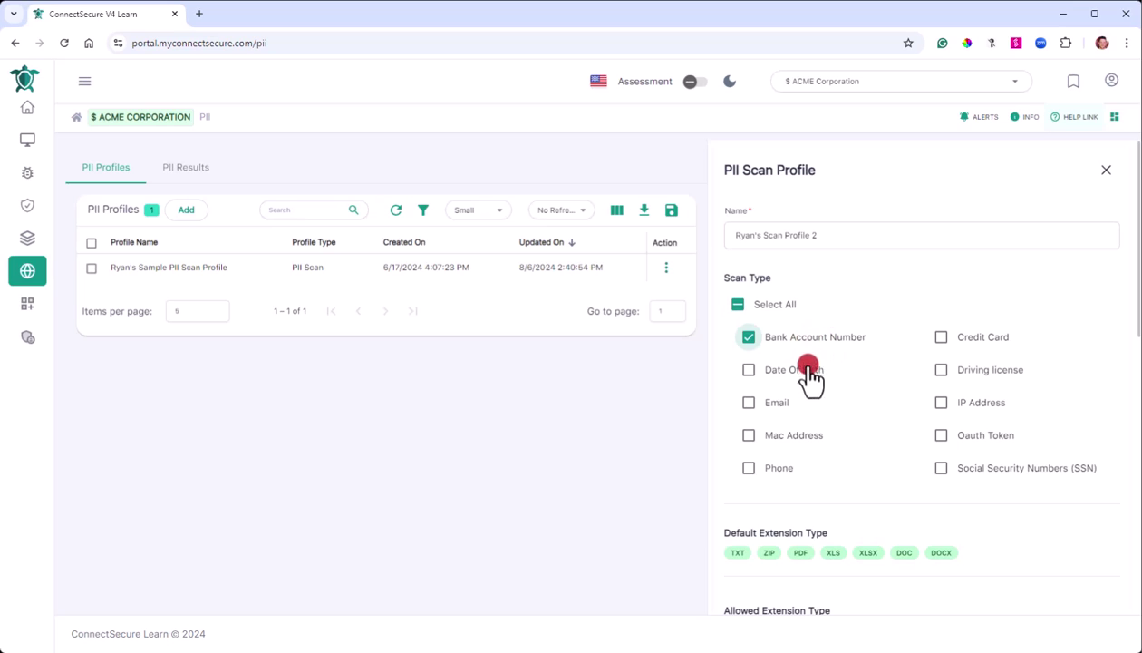
left_click(941, 337)
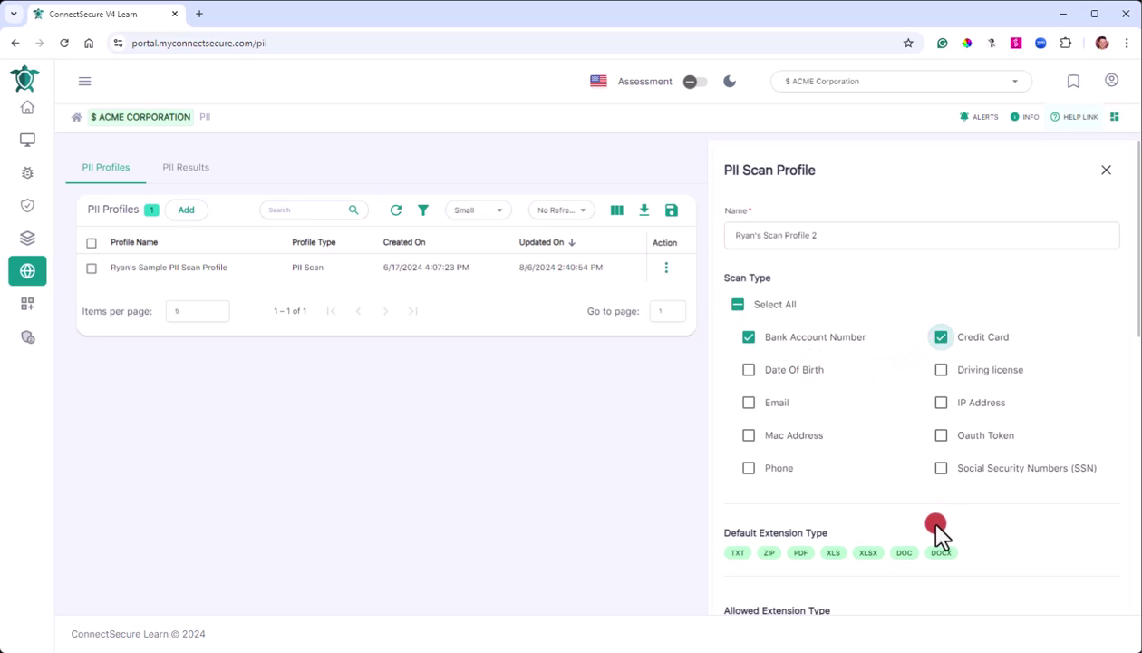
left_click(958, 470)
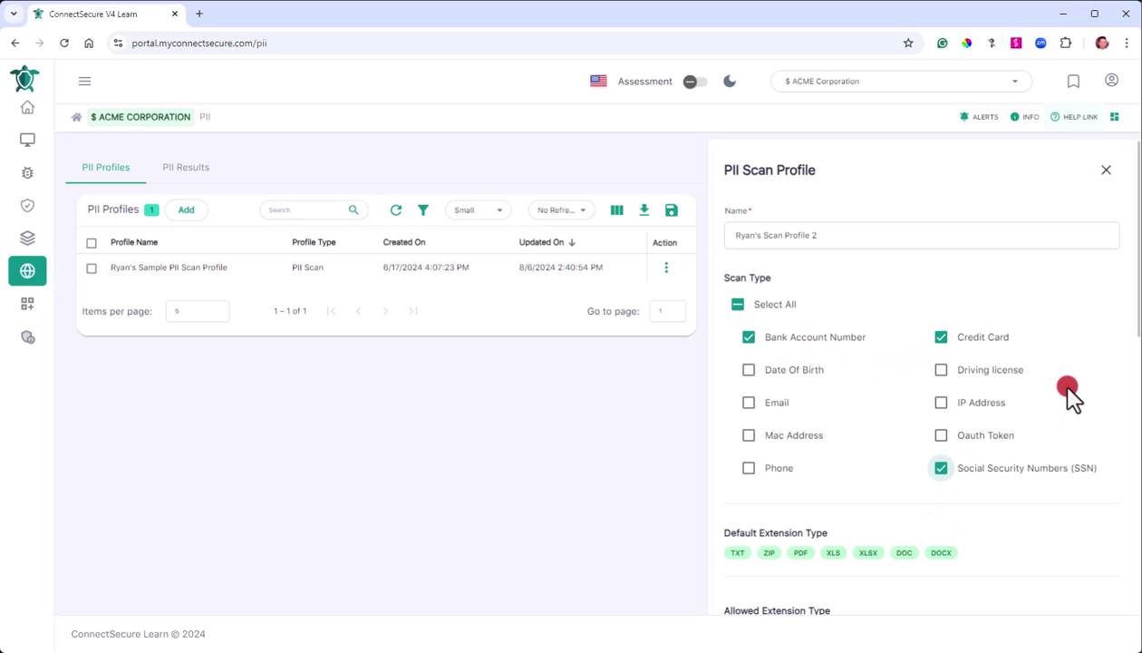
Replace the trailing '2' in the profile name with 'for Danance Stuff'.
double_click(829, 238)
key("BackSpace")
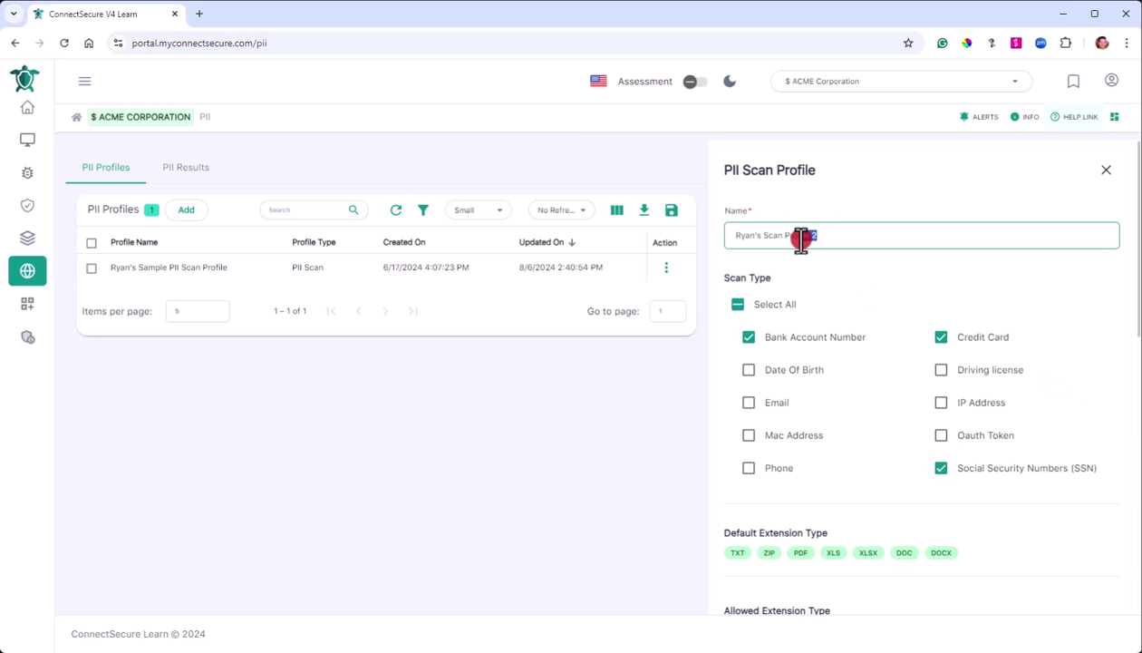
type("for Dana")
type("nce Stuff")
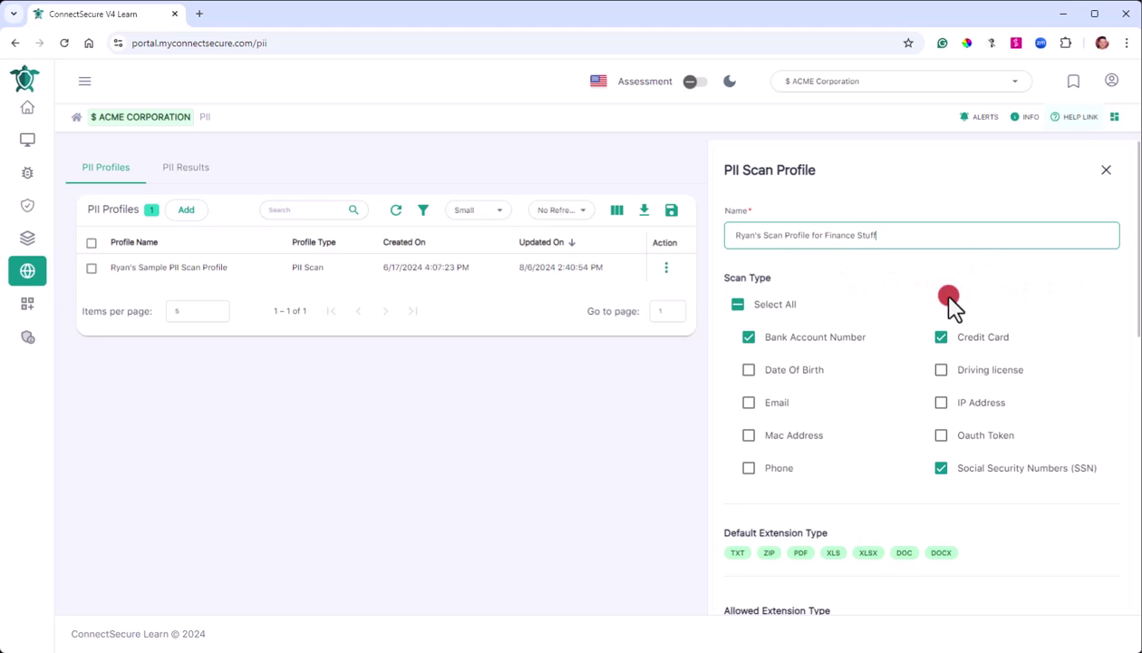
Under Allowed Extension Type, additionally allow csv and xlsm files.
scroll(1071, 317, "down", 3)
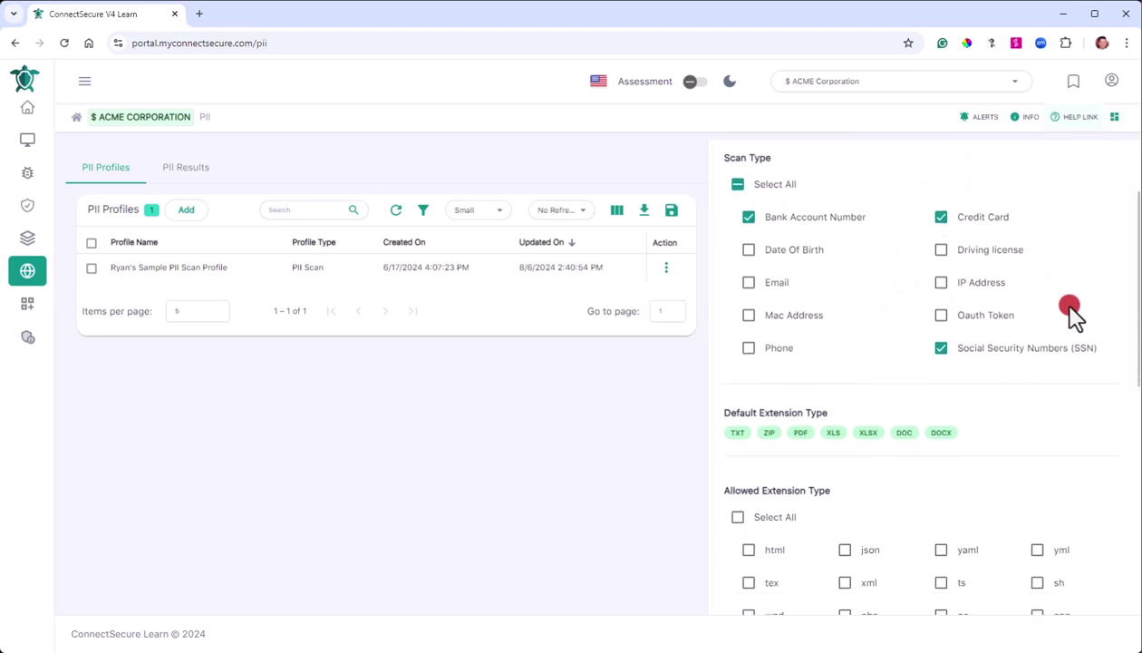
scroll(1072, 315, "down", 1)
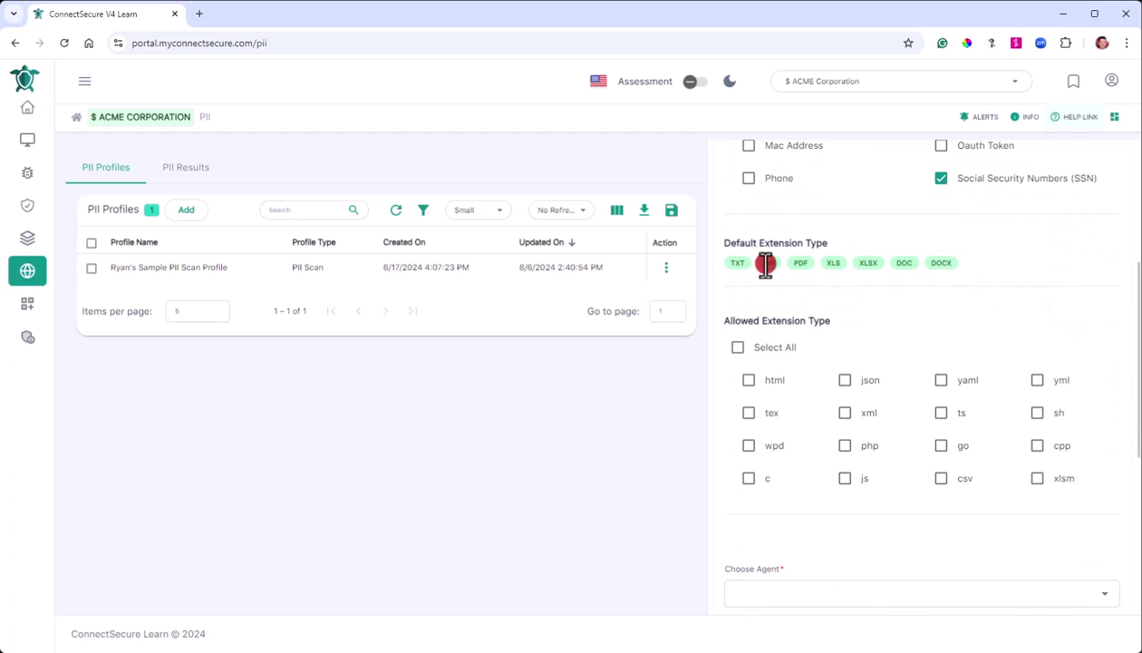
left_click_drag(948, 263, 734, 267)
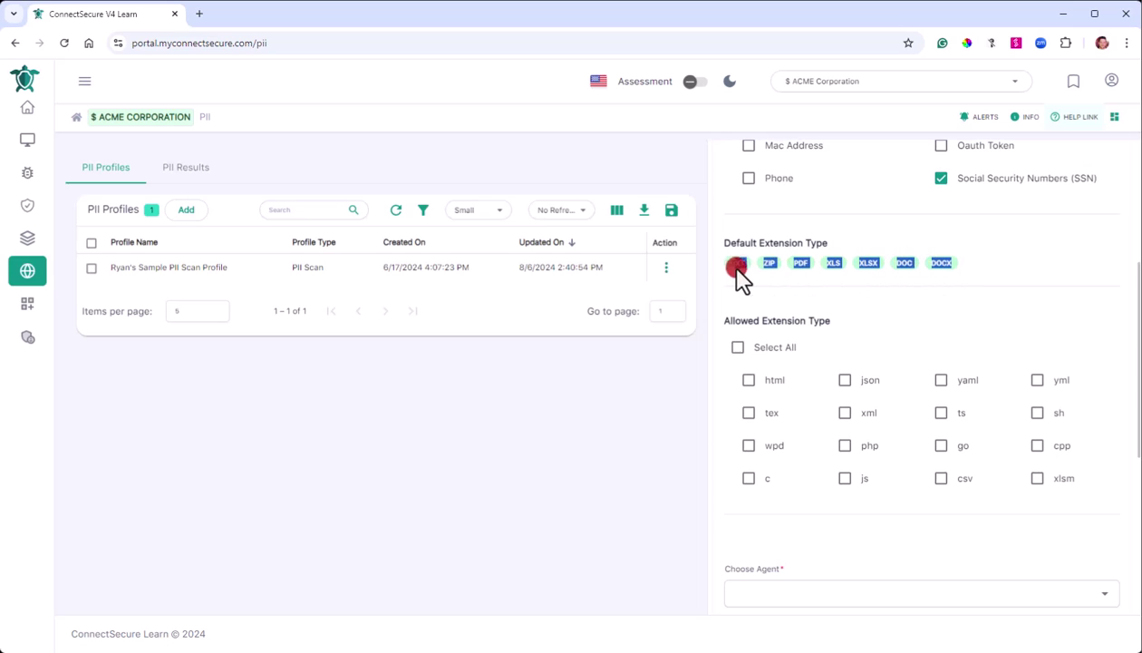
left_click(1040, 272)
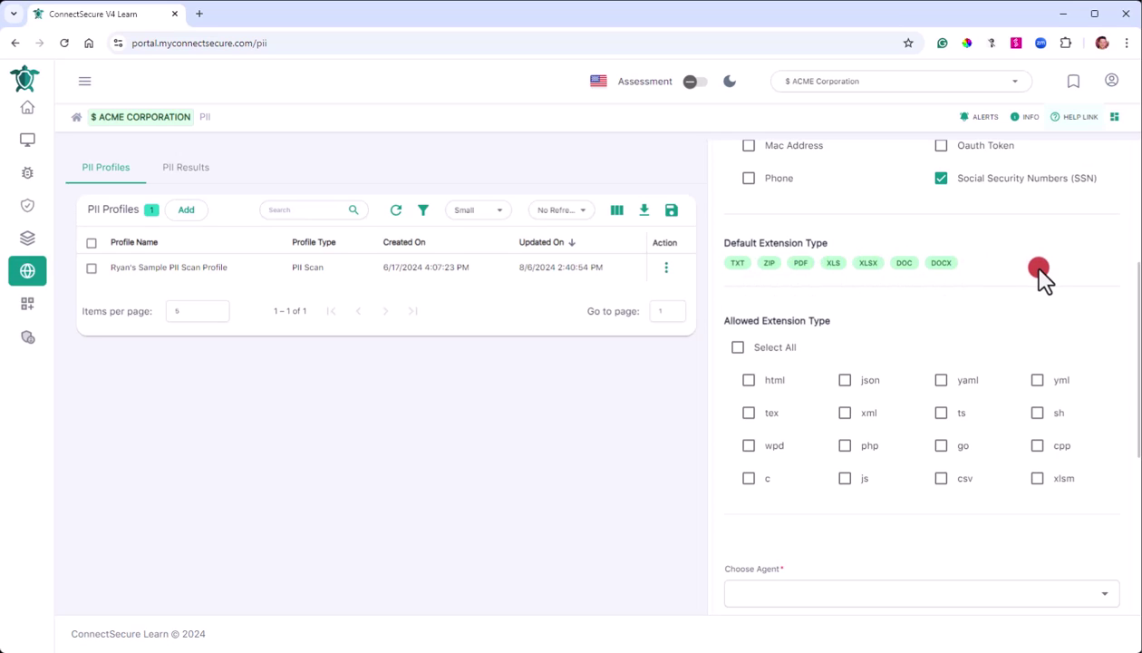
scroll(1025, 280, "down", 1)
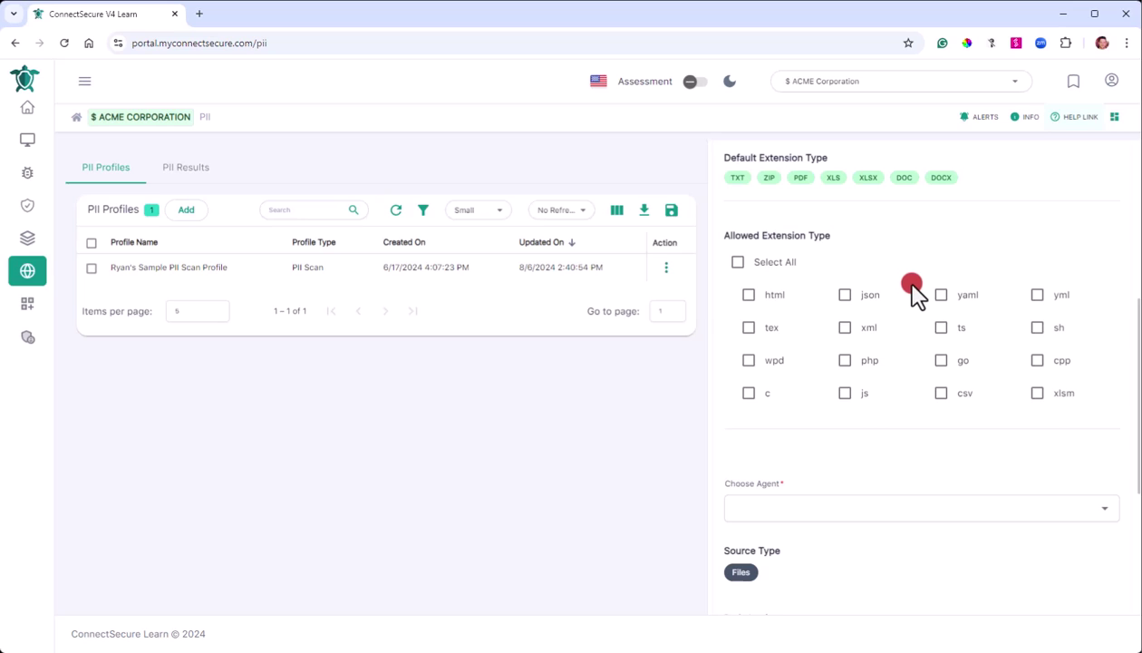
left_click(739, 263)
left_click(735, 262)
left_click(941, 392)
left_click(1038, 394)
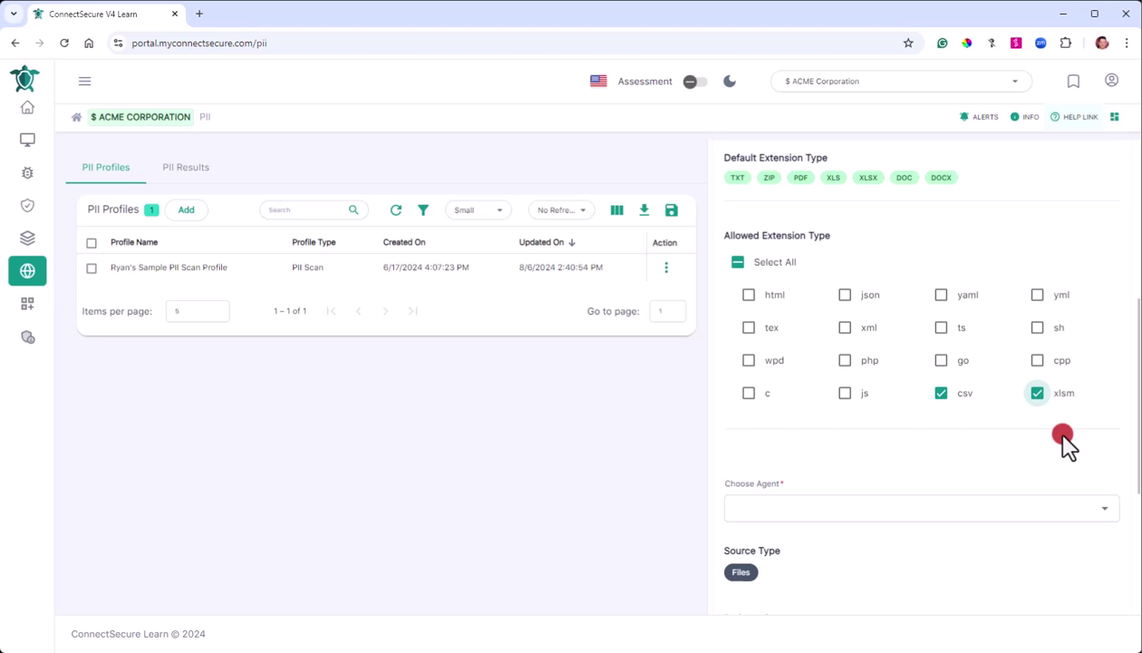
Choose the MacBook and RS-DC-01 agents for the scan profile.
scroll(1063, 442, "down", 3)
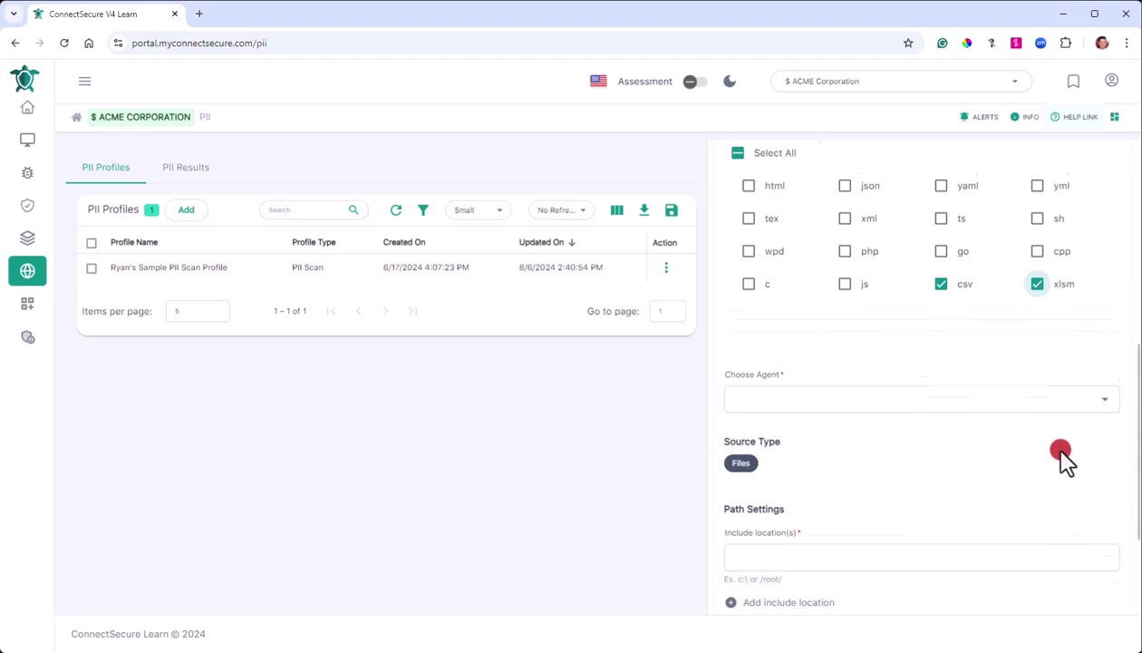
left_click(948, 272)
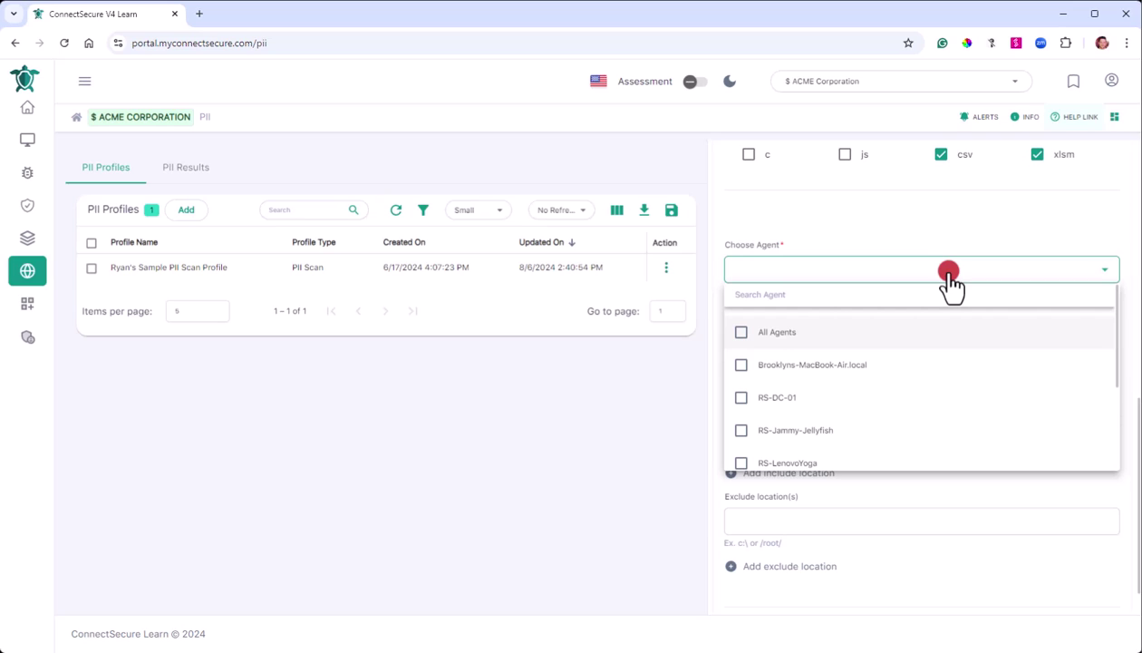
left_click(742, 334)
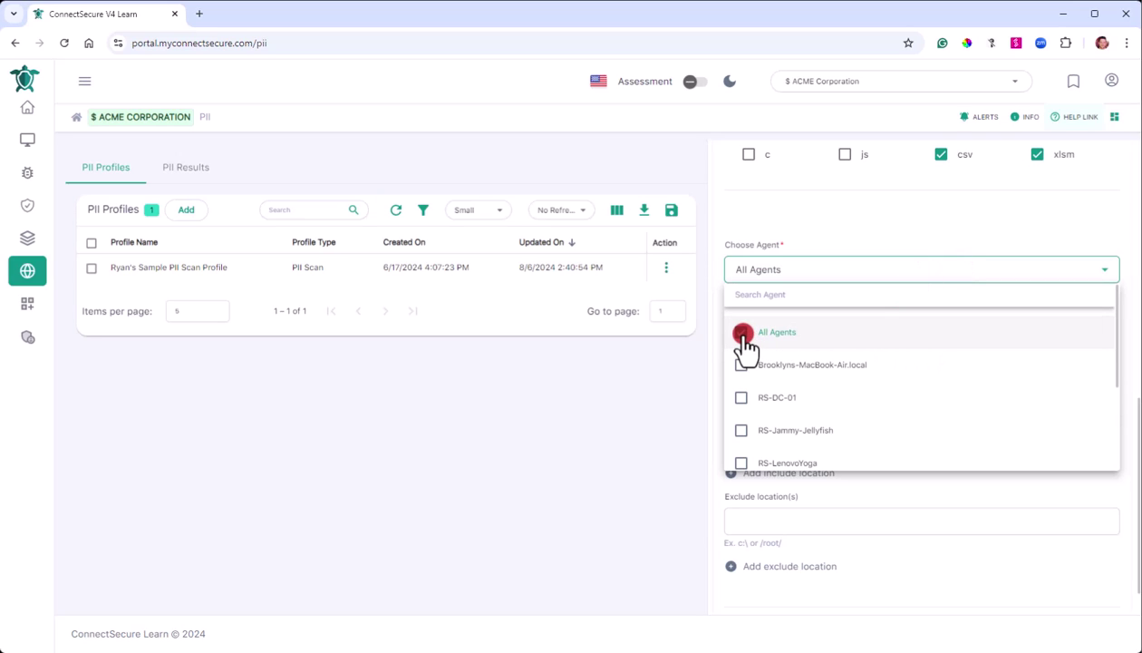
left_click(742, 333)
left_click(740, 364)
left_click(740, 397)
Add the RS-Ubuntu-18-BionicBeaver agent and keep Files as the source type.
scroll(749, 435, "down", 1)
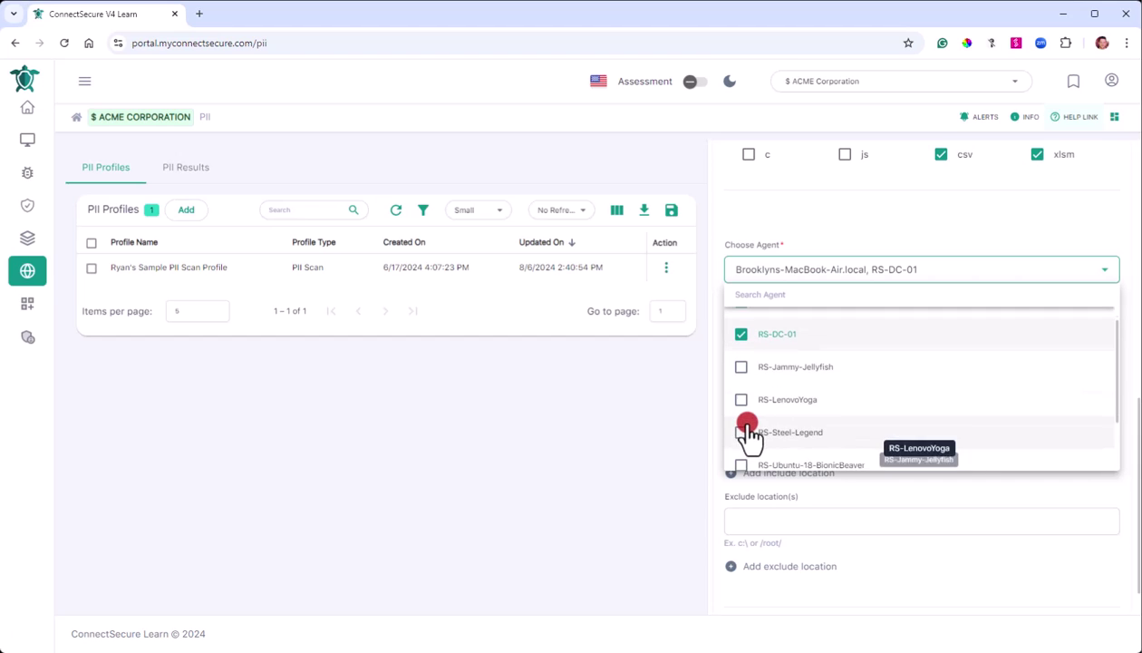
scroll(748, 436, "down", 1)
left_click(741, 439)
left_click(654, 413)
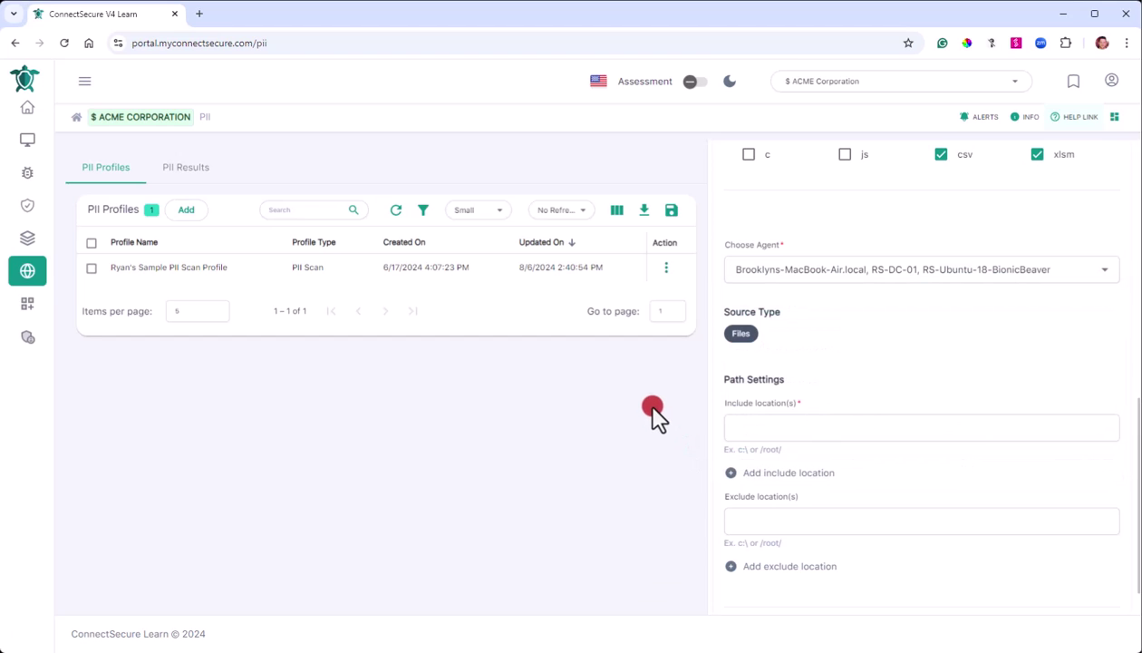
left_click(739, 339)
Set the include location to C:\.
scroll(736, 363, "down", 1)
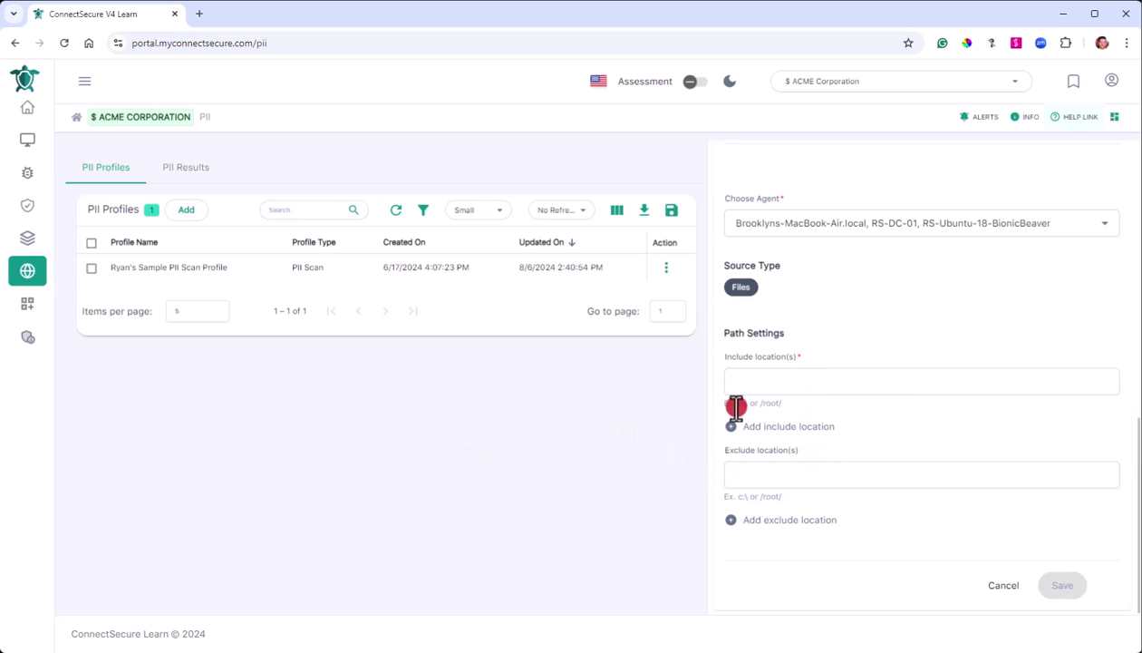
left_click_drag(736, 403, 816, 409)
left_click(821, 410)
left_click(904, 378)
type("C:\\")
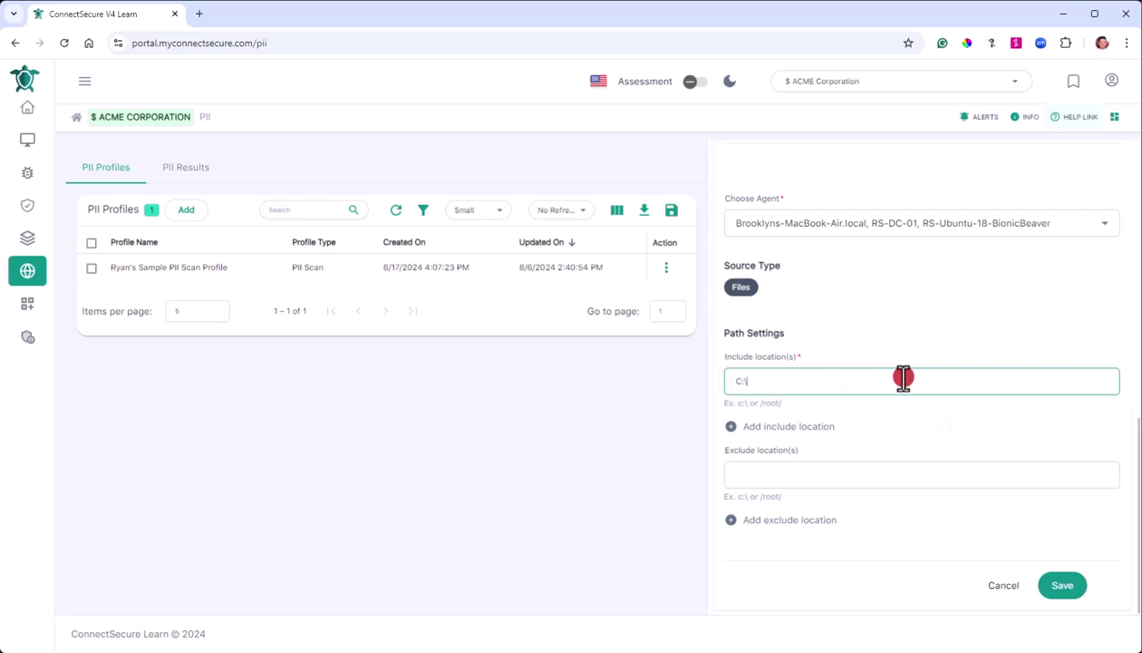
left_click(632, 454)
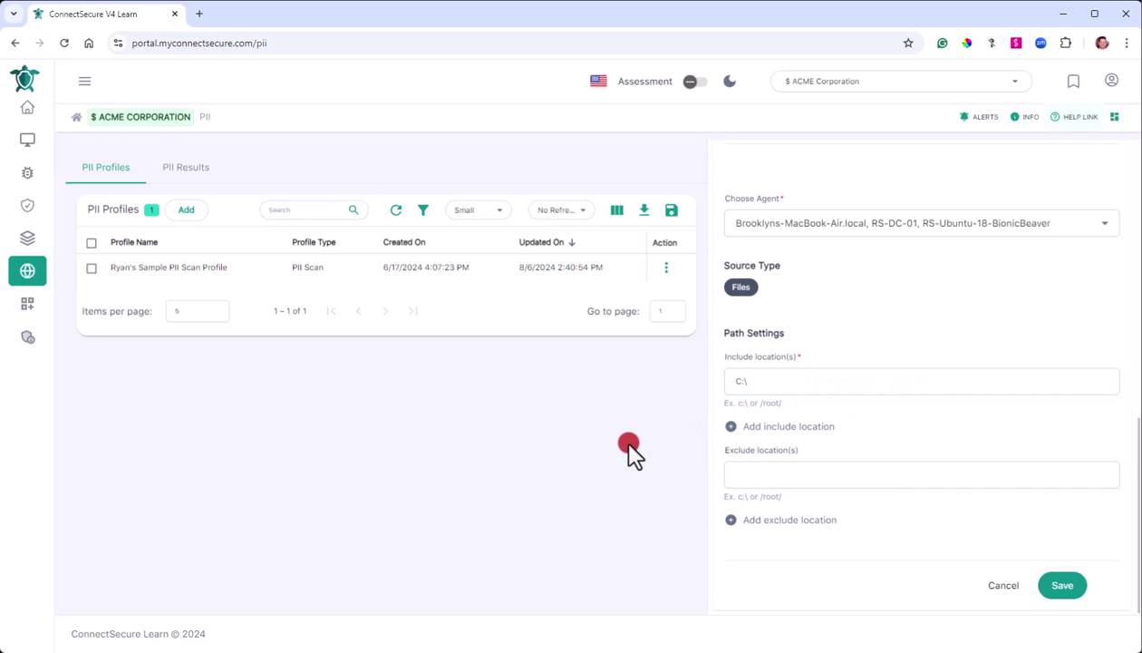
Add and then remove a second C:\Ysers include row, leave Exclude empty, and save.
left_click(798, 428)
left_click(798, 430)
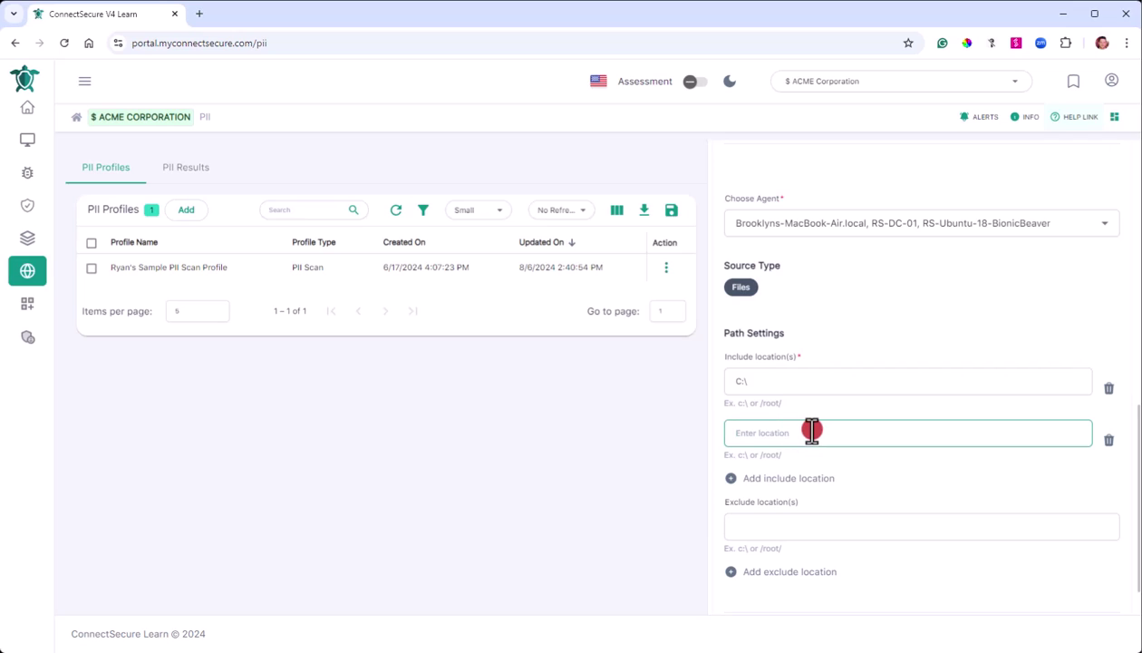
type("C:\\Y")
type("sers")
left_click(906, 471)
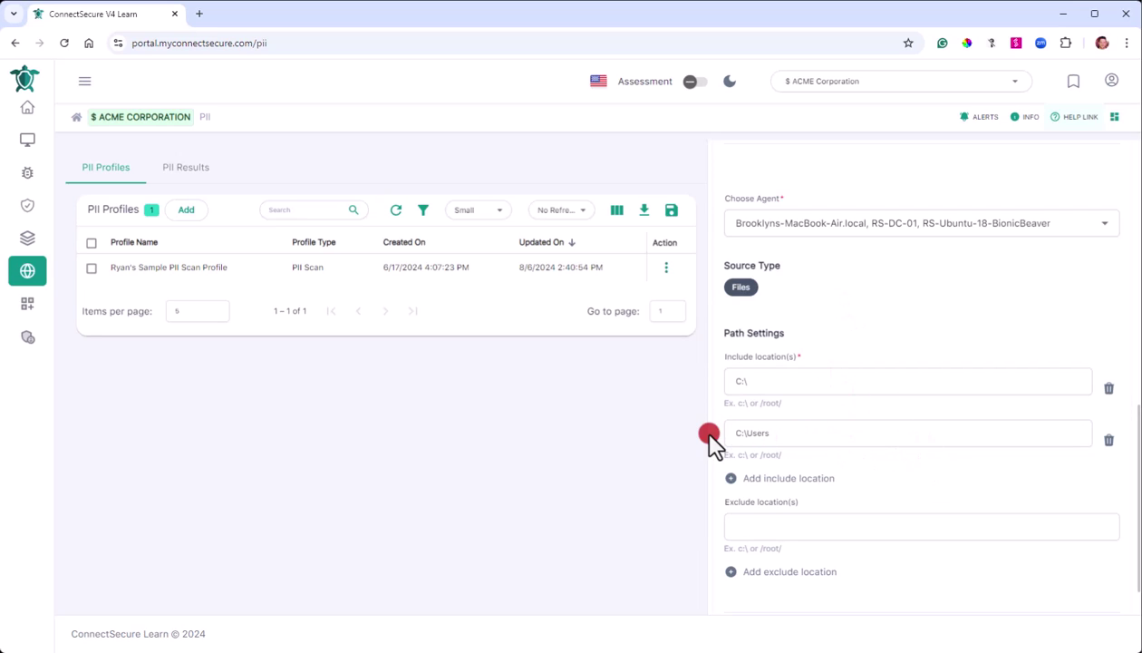
left_click(1108, 440)
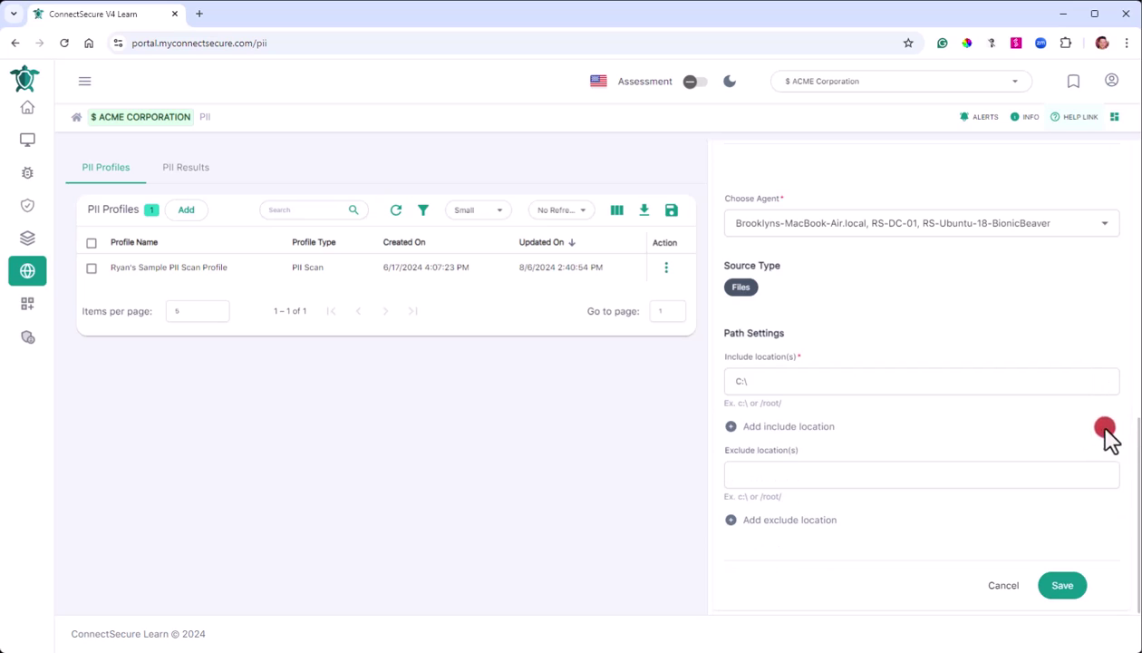
left_click(832, 473)
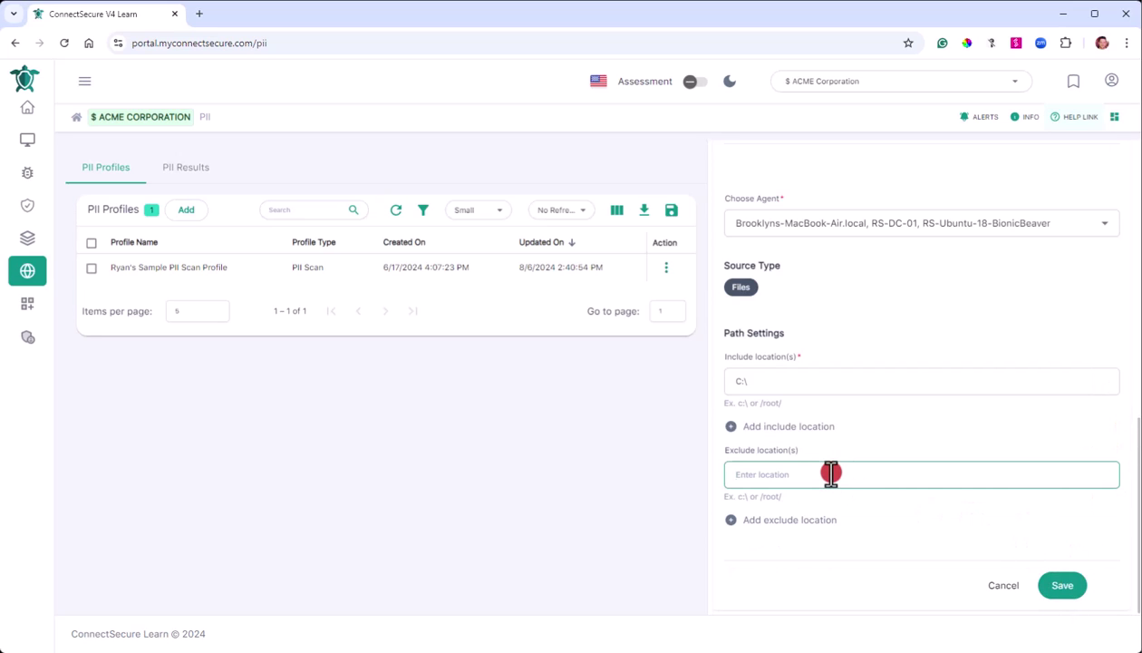
left_click(1069, 587)
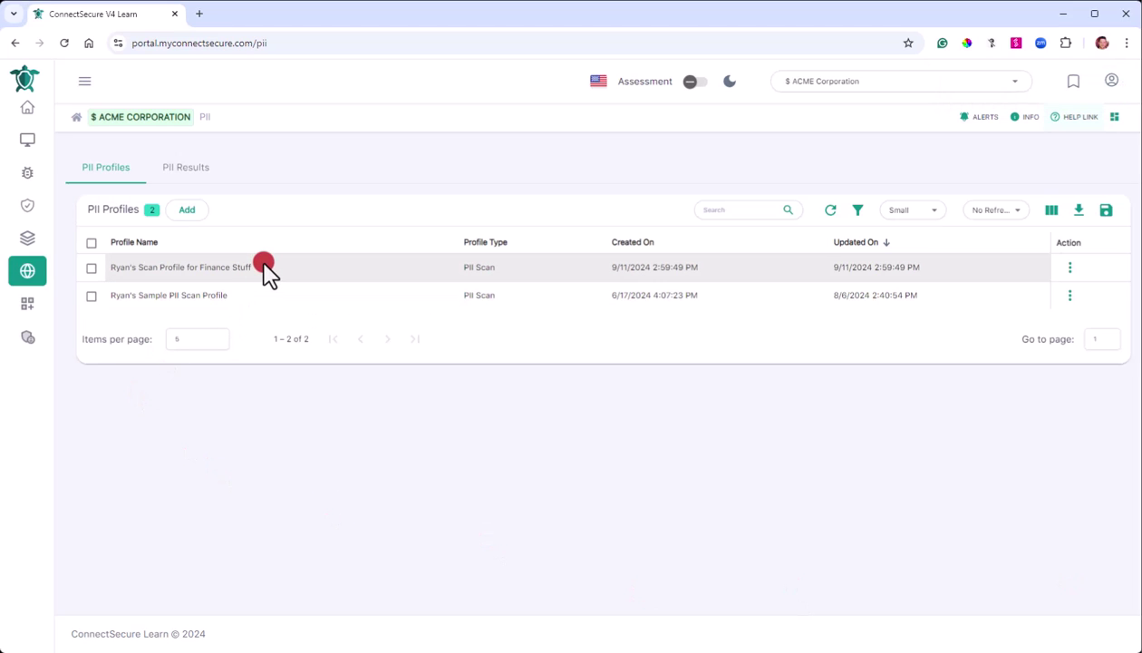
Choose Scan from the finance profile's Action menu in the PII Profiles table.
left_click(1070, 268)
left_click(1013, 305)
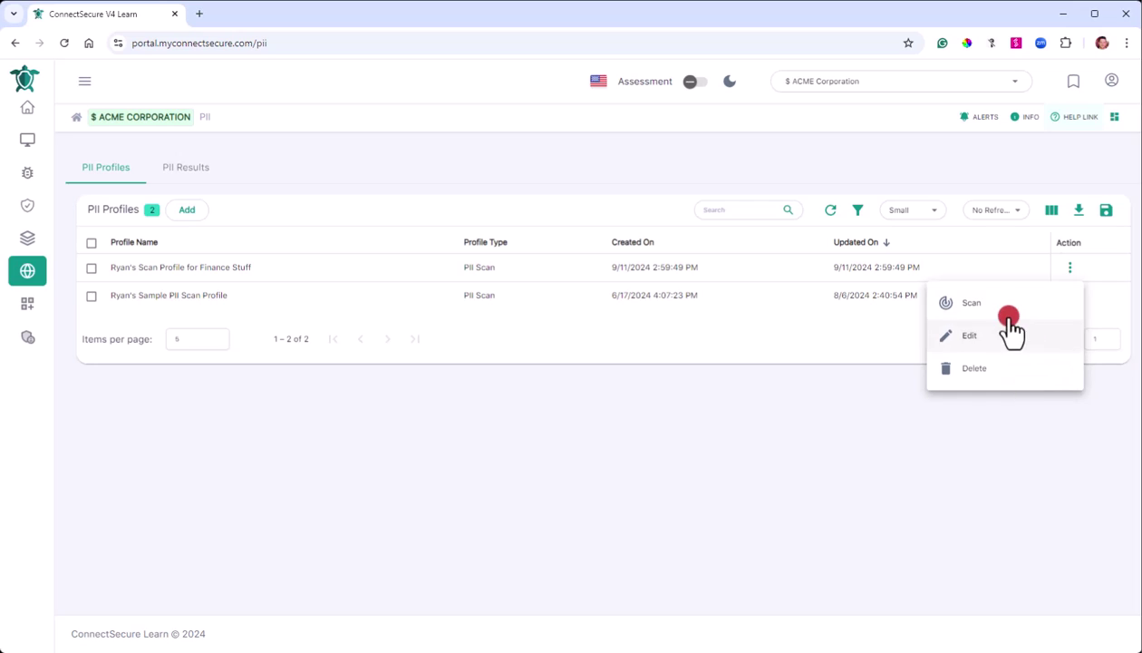
left_click(686, 478)
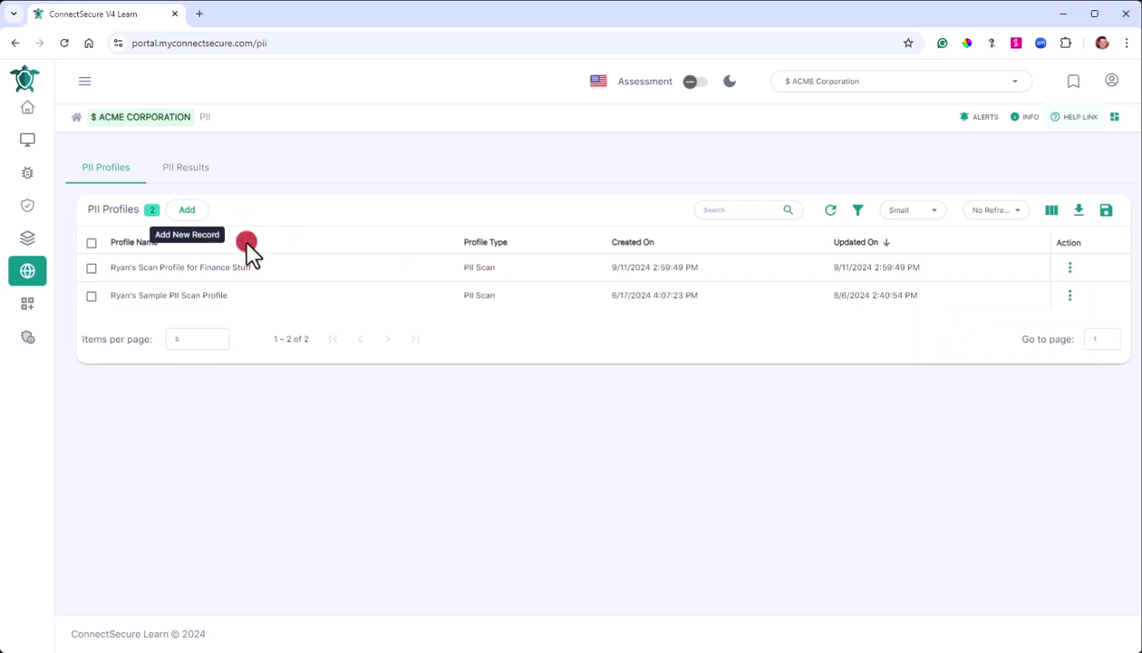
Show the PII Results tab and check the first finding's actions without changing anything.
left_click(205, 179)
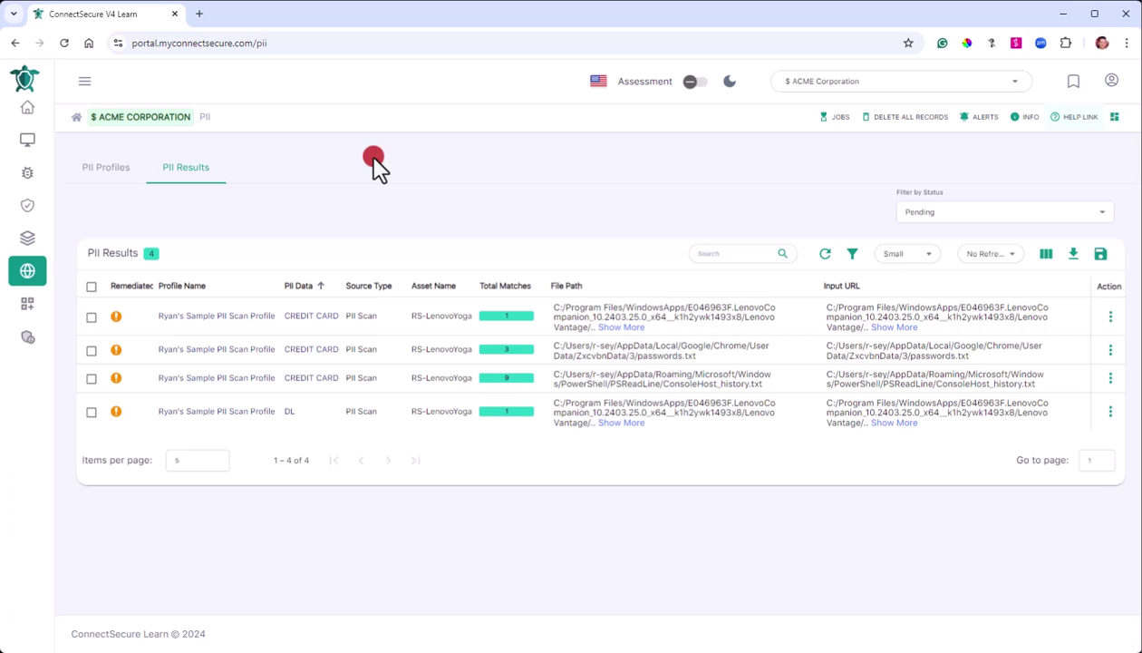
key("alt+space")
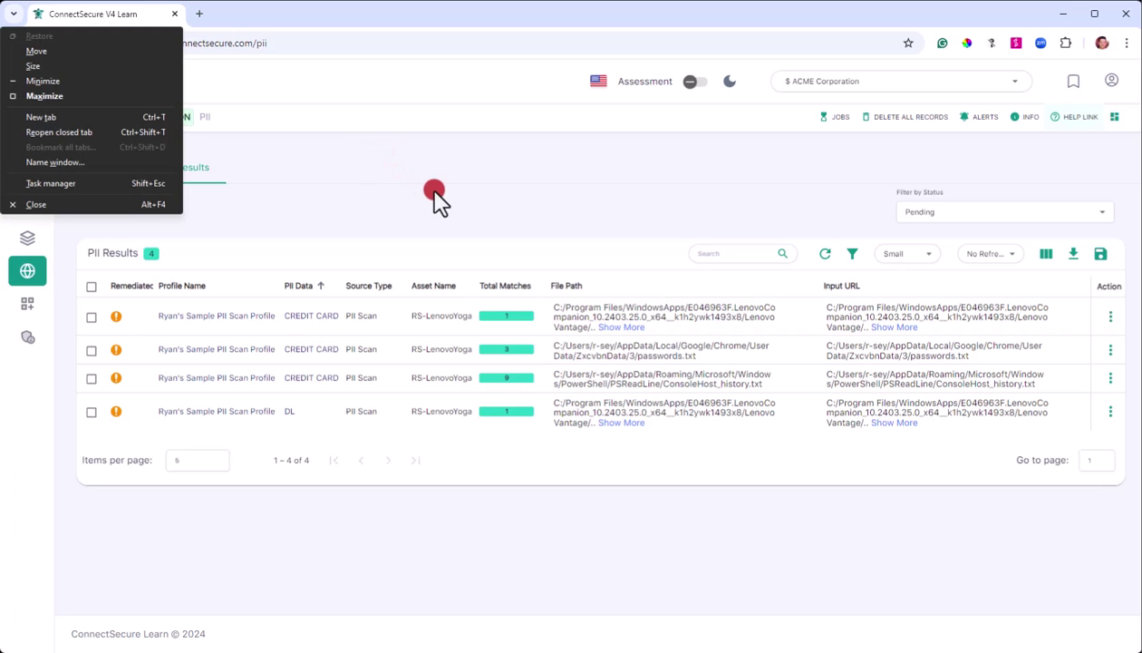
key("Escape")
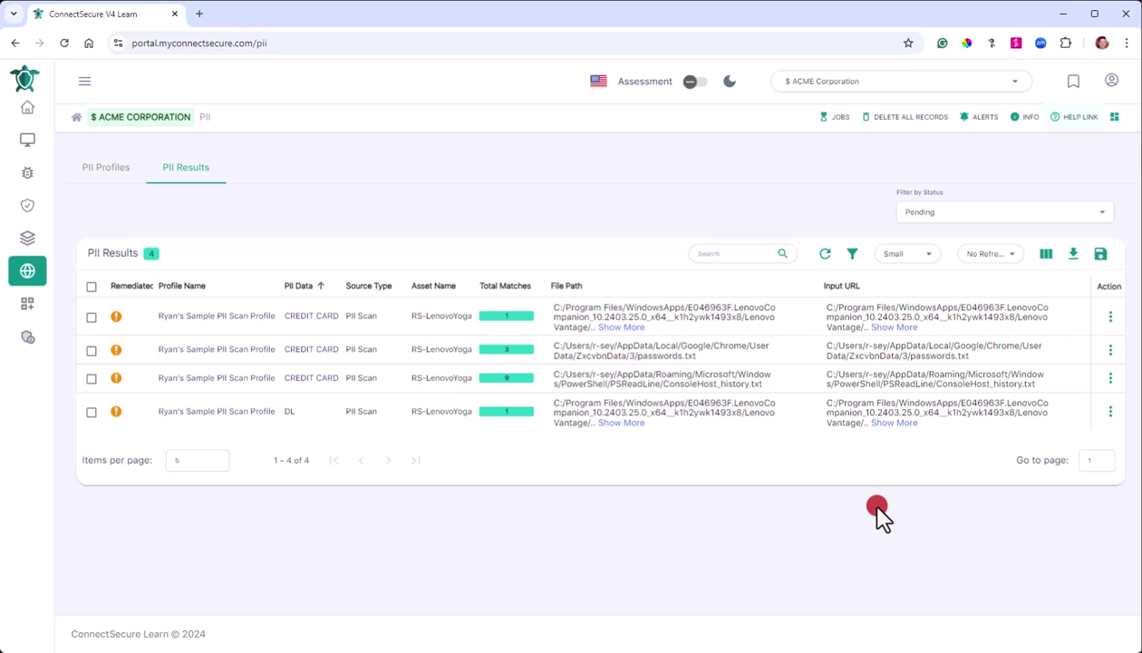
left_click(1109, 316)
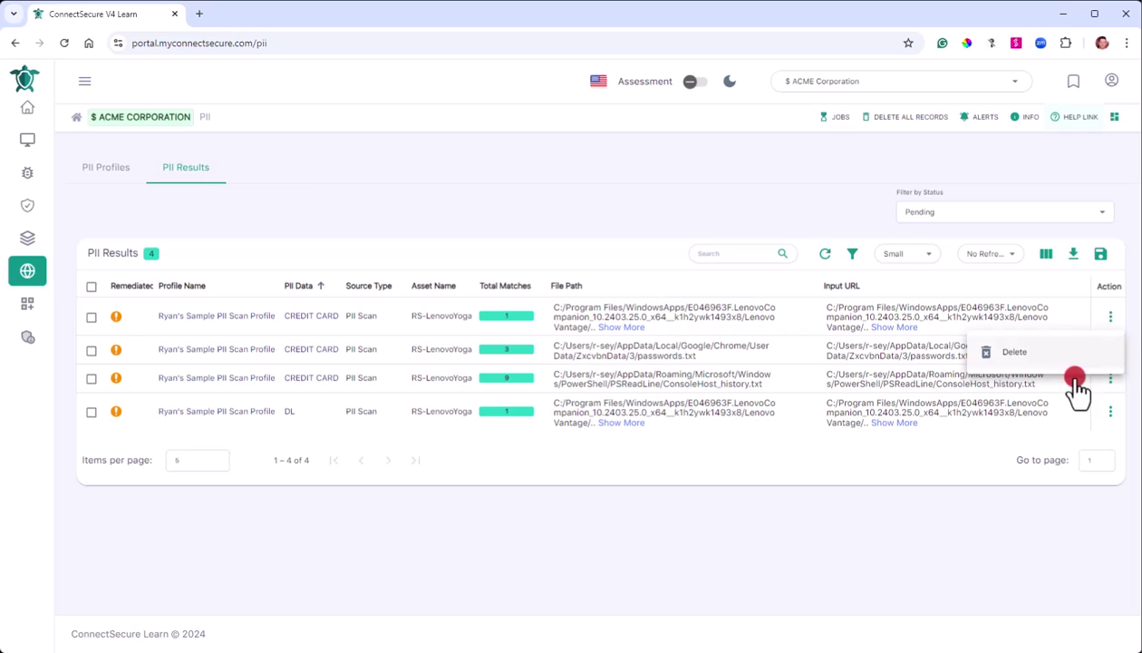
left_click(857, 574)
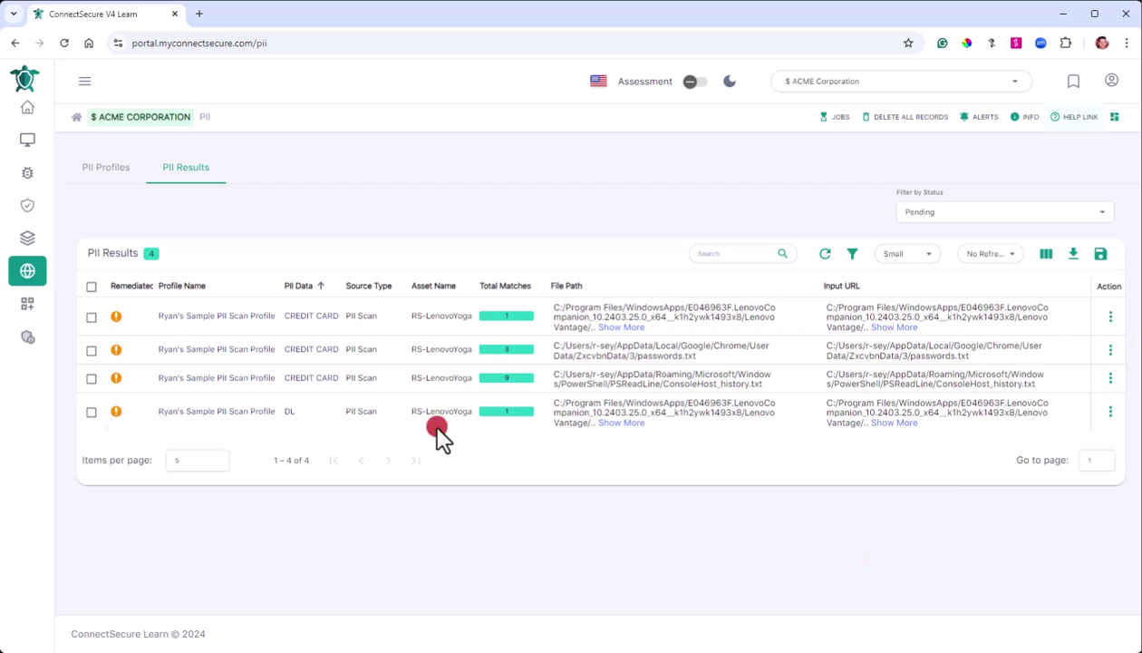
left_click(220, 324)
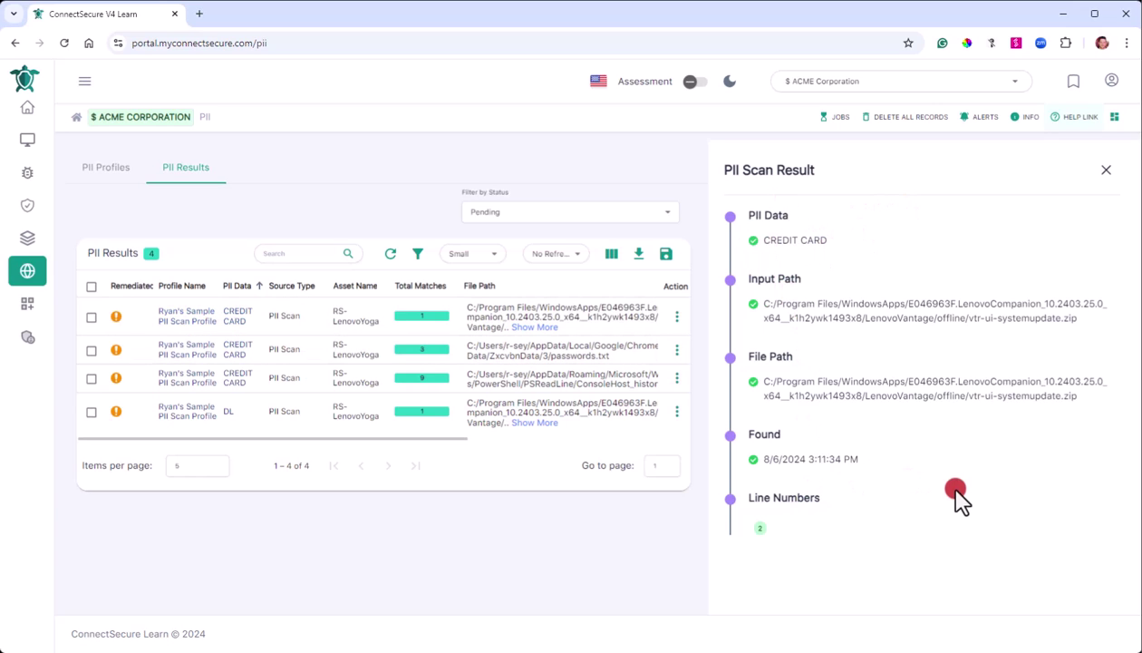
left_click_drag(777, 304, 972, 320)
left_click_drag(910, 382, 994, 395)
left_click(1010, 403)
left_click_drag(902, 458, 795, 464)
left_click(852, 499)
left_click_drag(866, 530, 882, 530)
left_click(1101, 172)
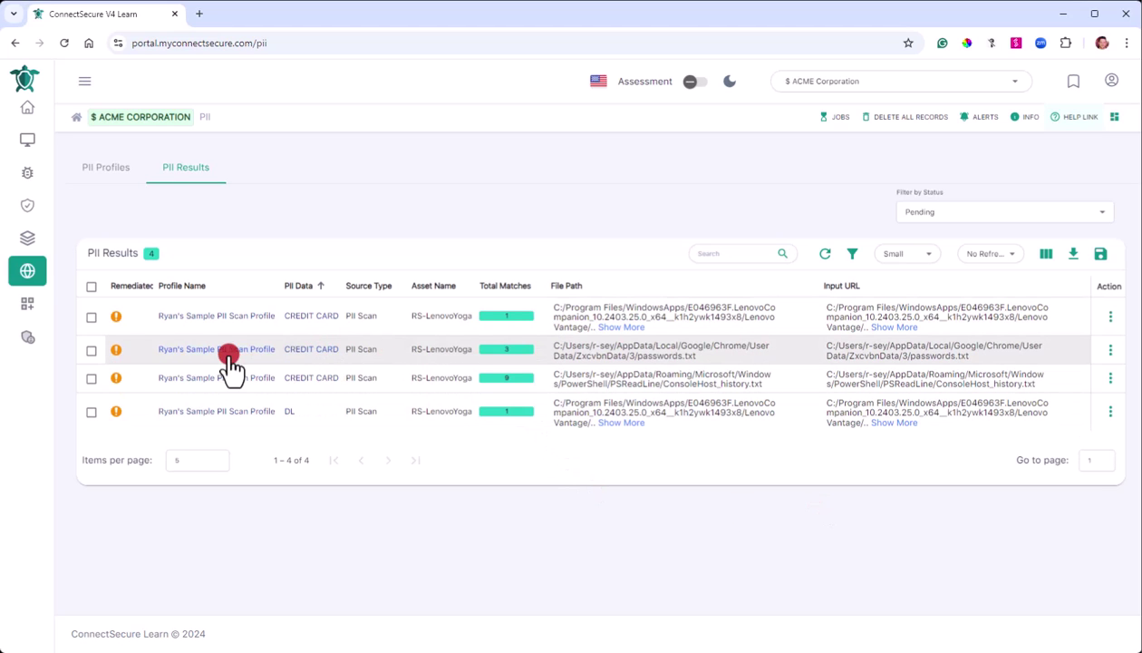
left_click(319, 351)
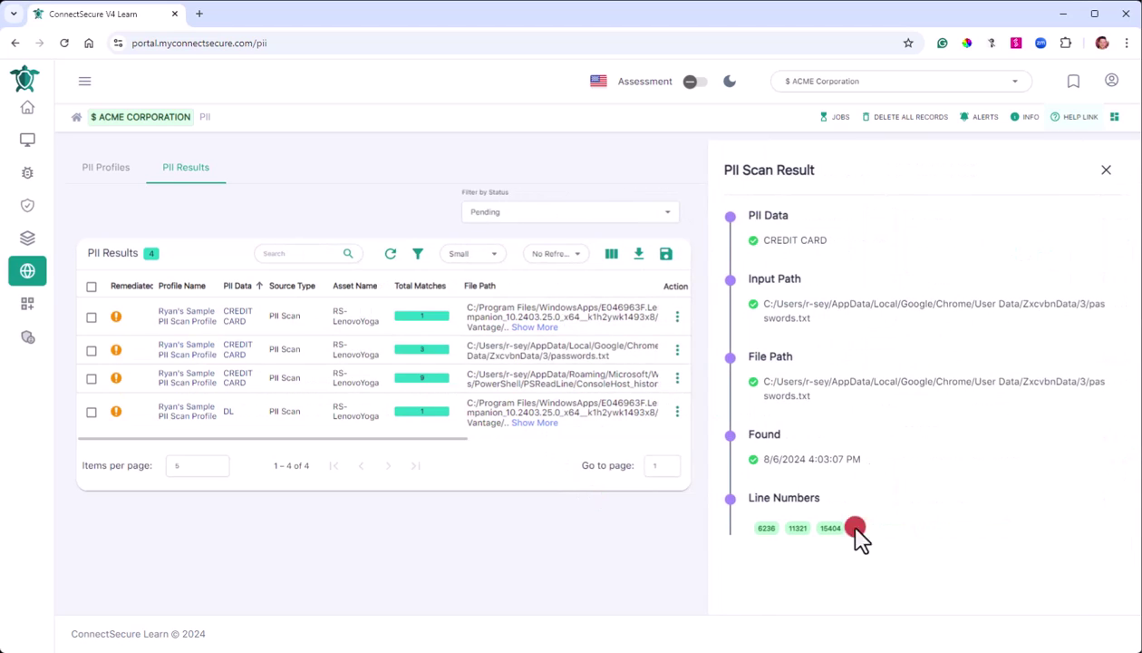
left_click_drag(789, 539, 917, 509)
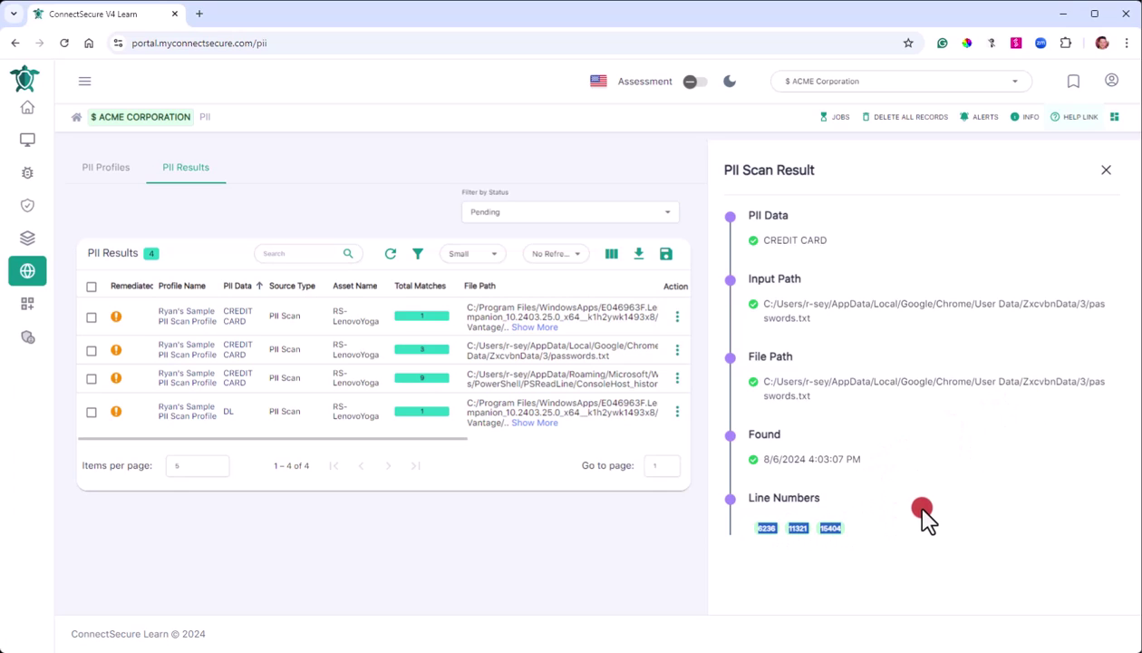
left_click(917, 510)
left_click(1112, 166)
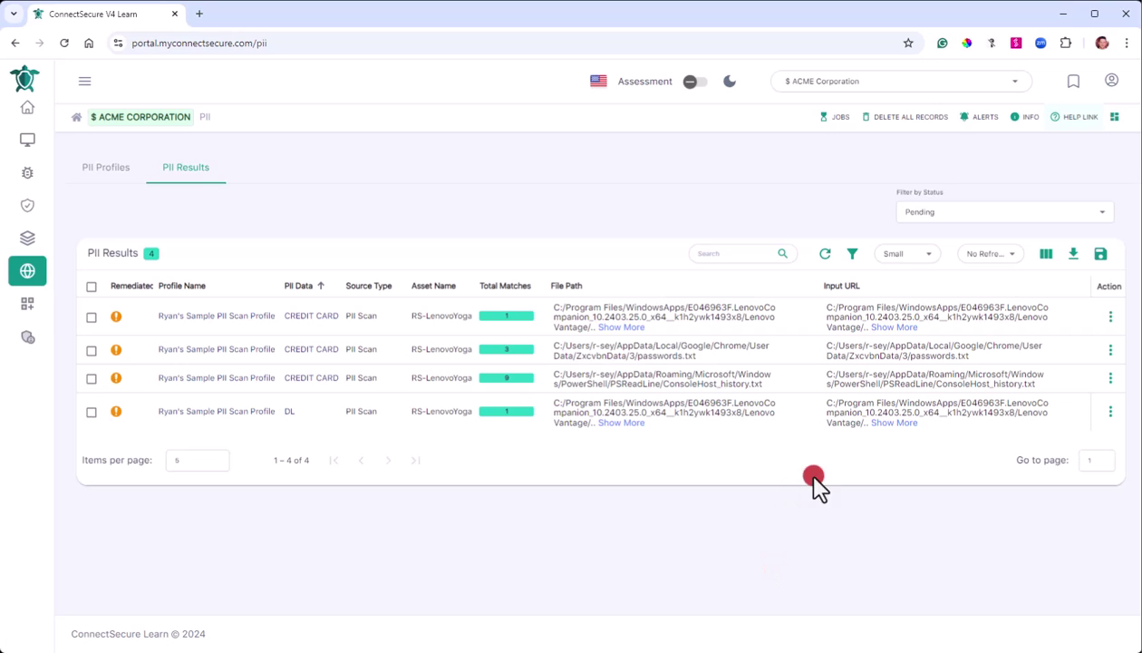
Open the Overview dashboard from the navigation.
mouse_move(44, 254)
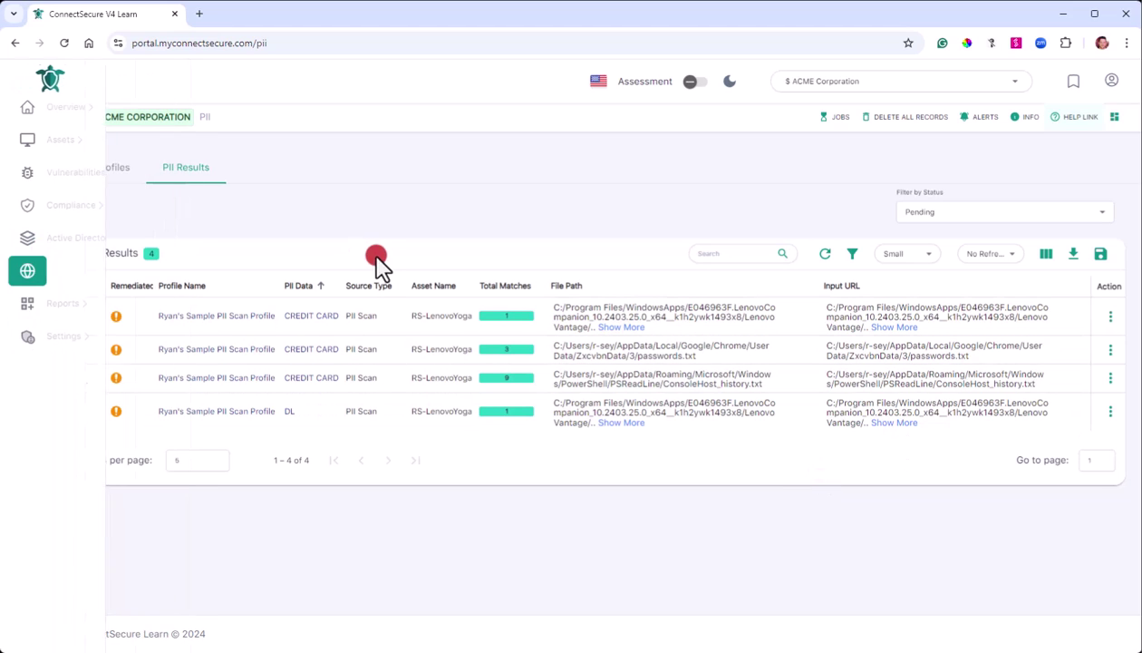
left_click(82, 111)
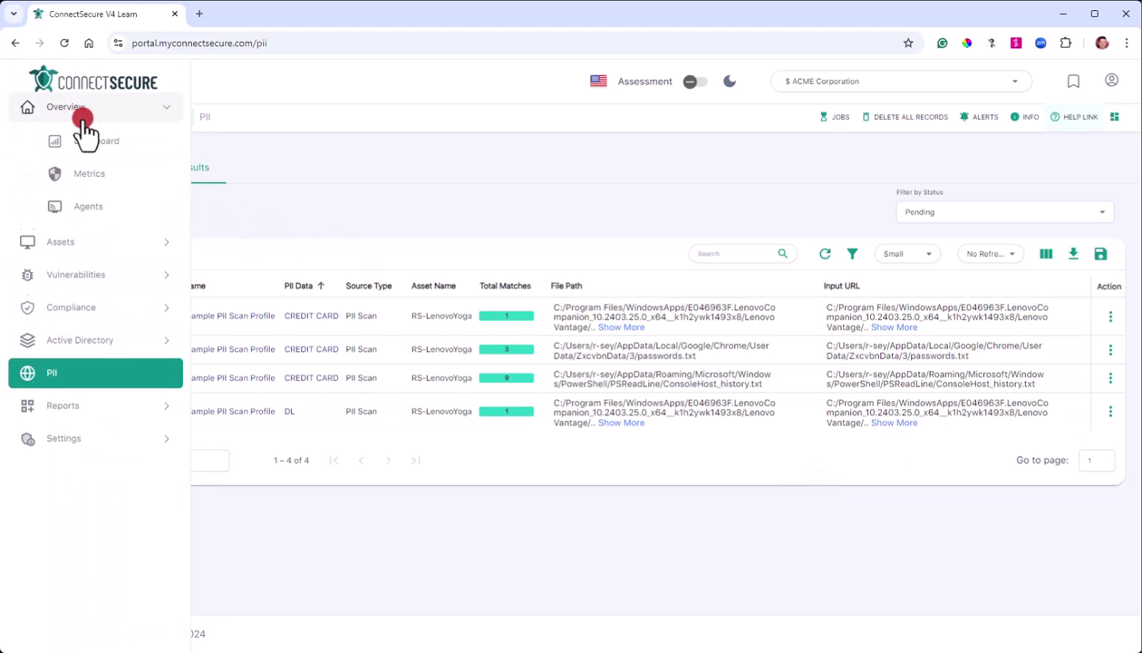
left_click(84, 142)
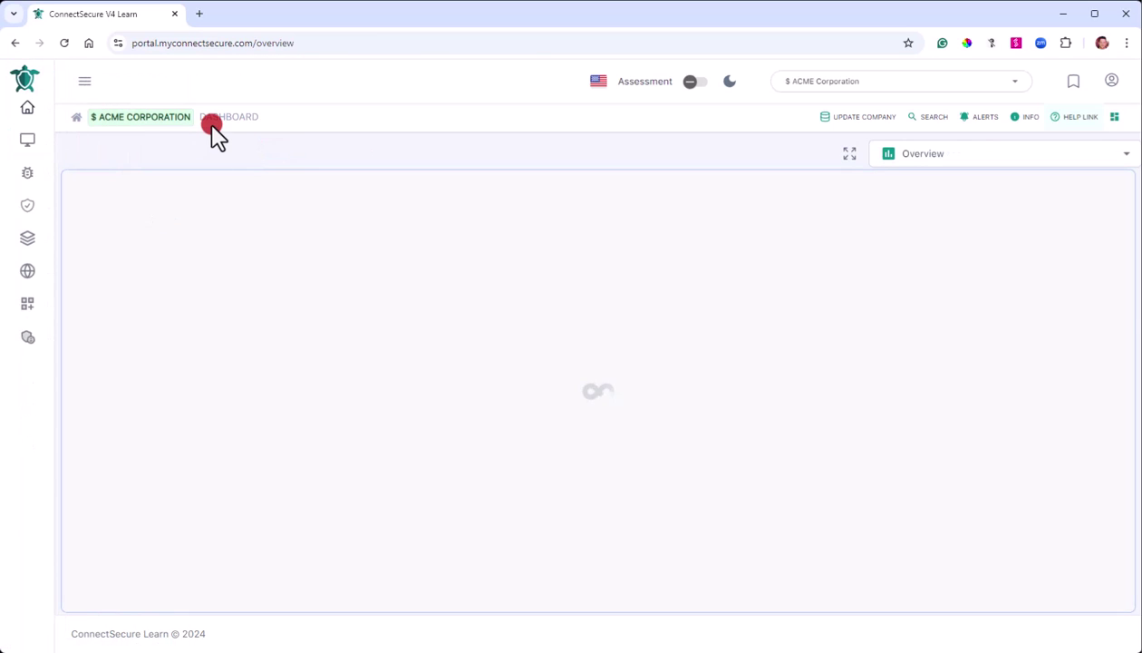
Switch to the PII Scan dashboard and filter it to the PII Credit Card findings.
mouse_move(25, 127)
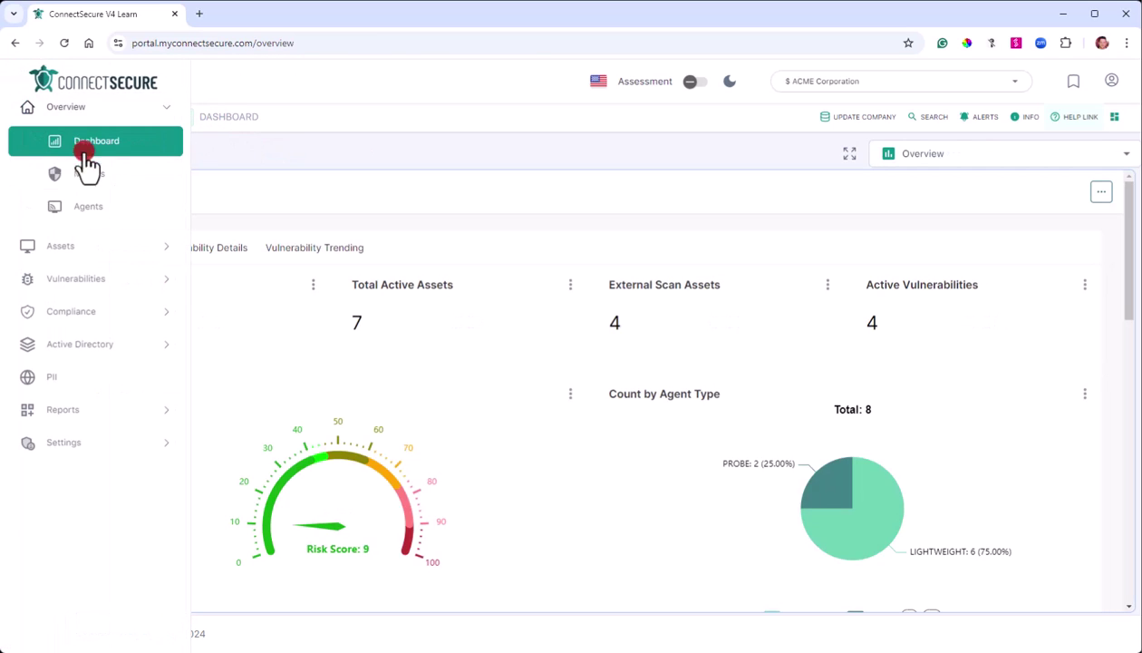
left_click(947, 158)
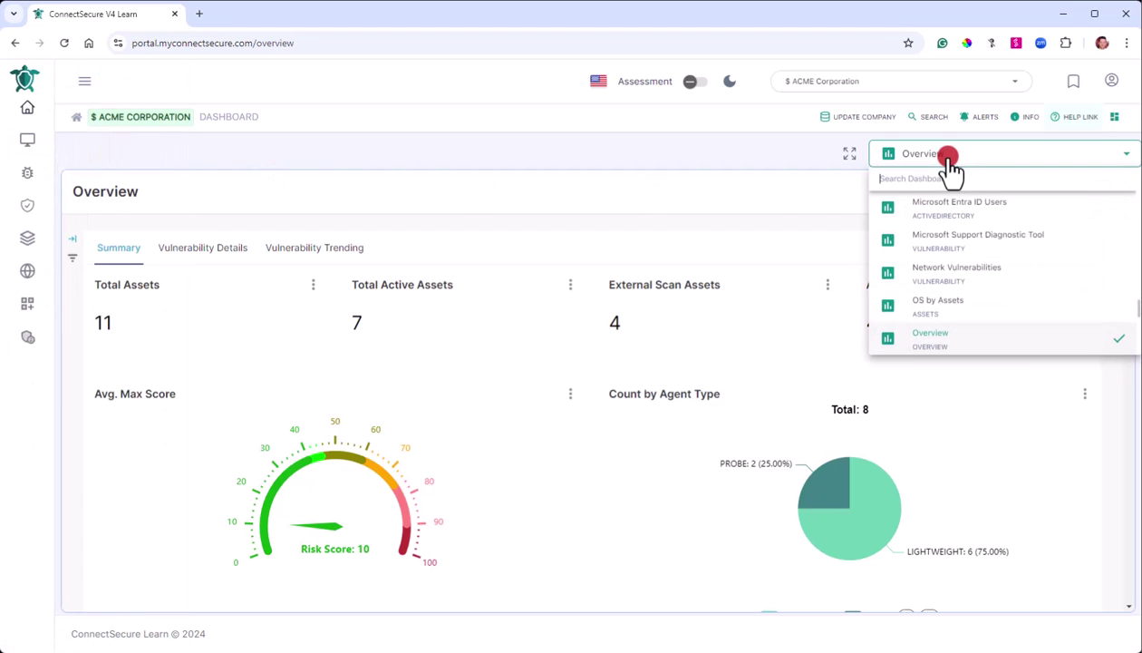
type("PII")
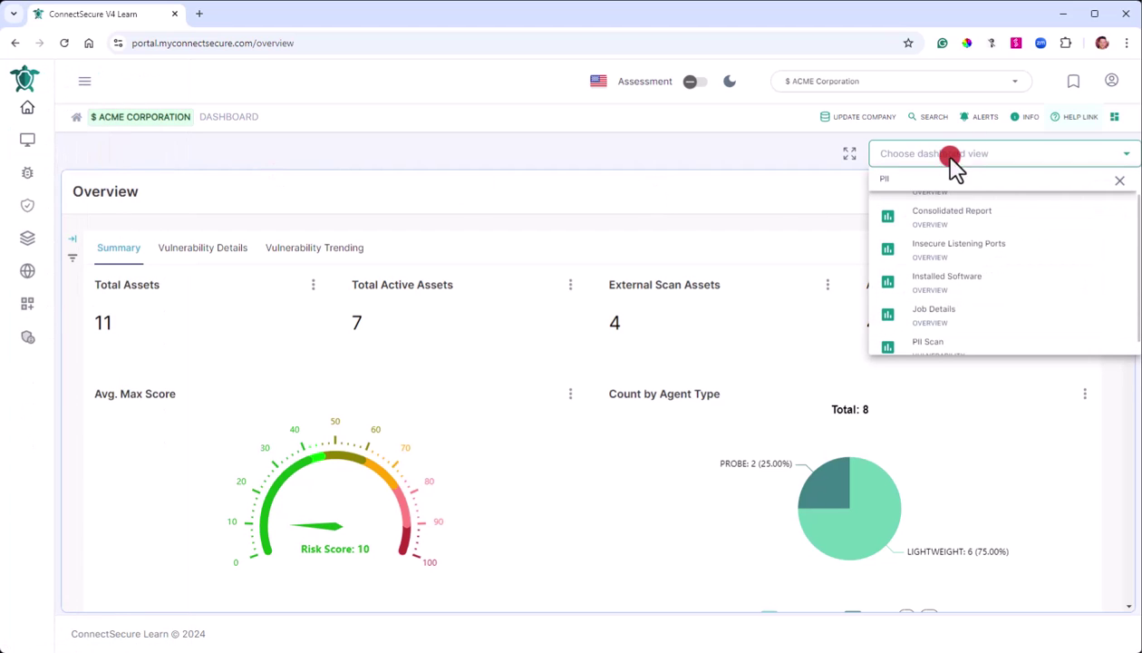
left_click(941, 335)
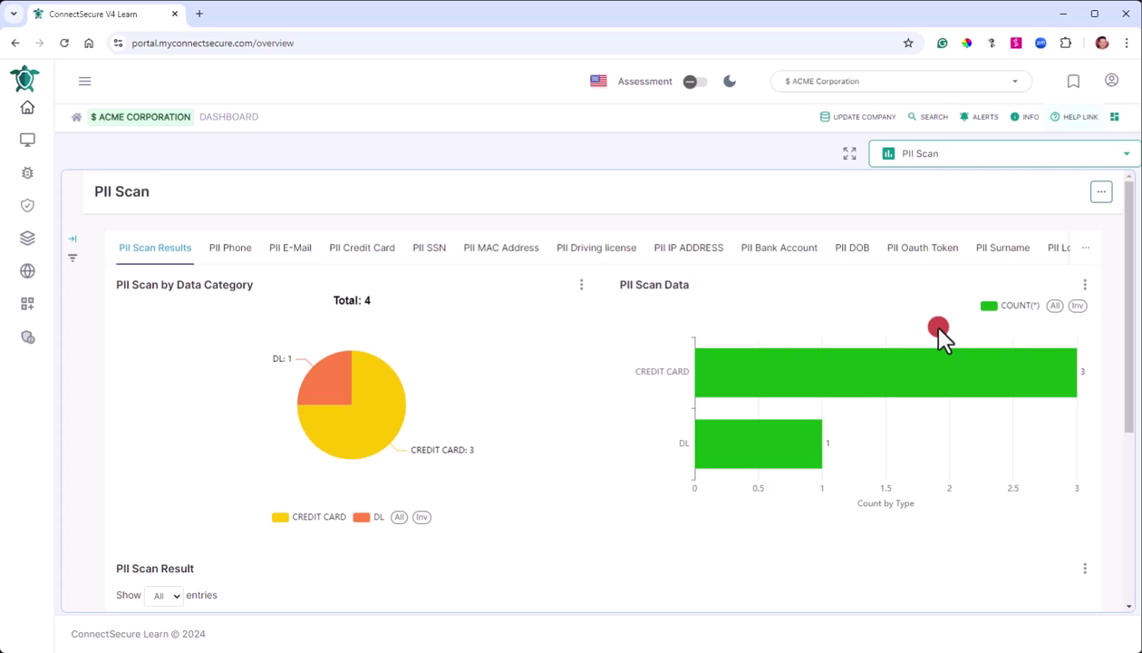
scroll(939, 327, "down", 4)
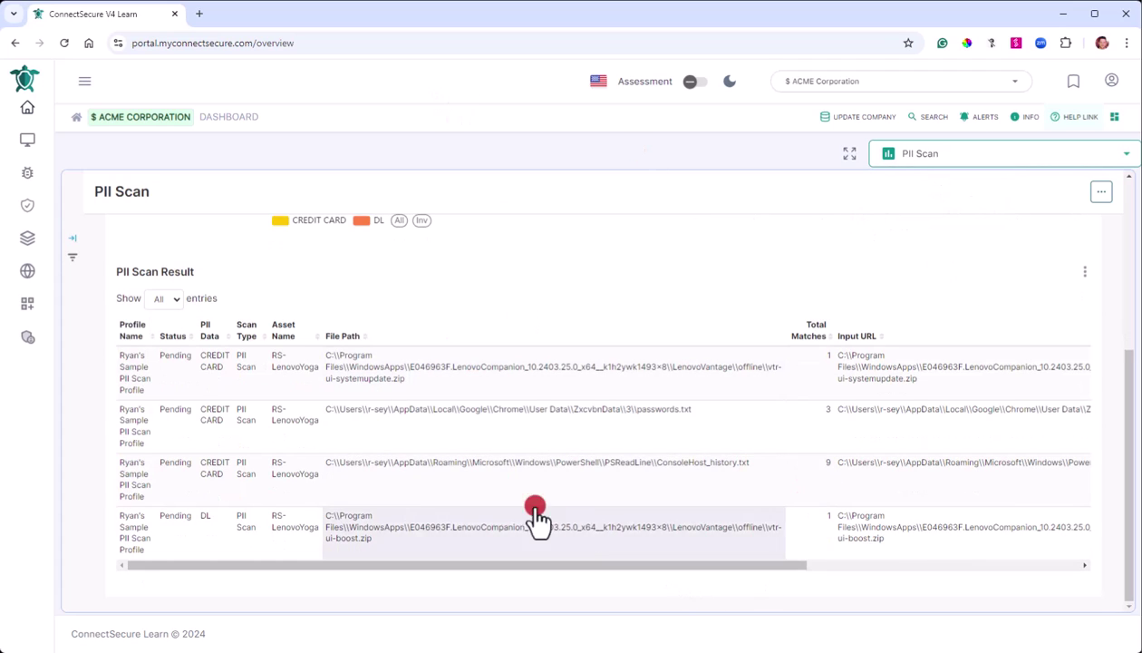
scroll(630, 267, "up", 4)
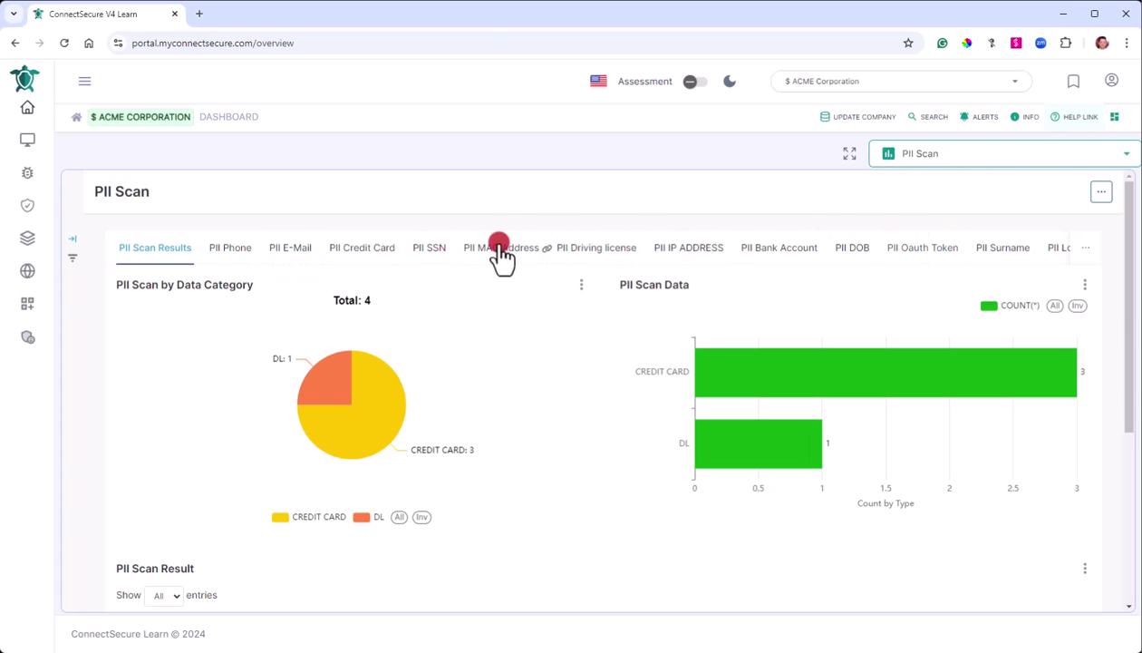
left_click(366, 255)
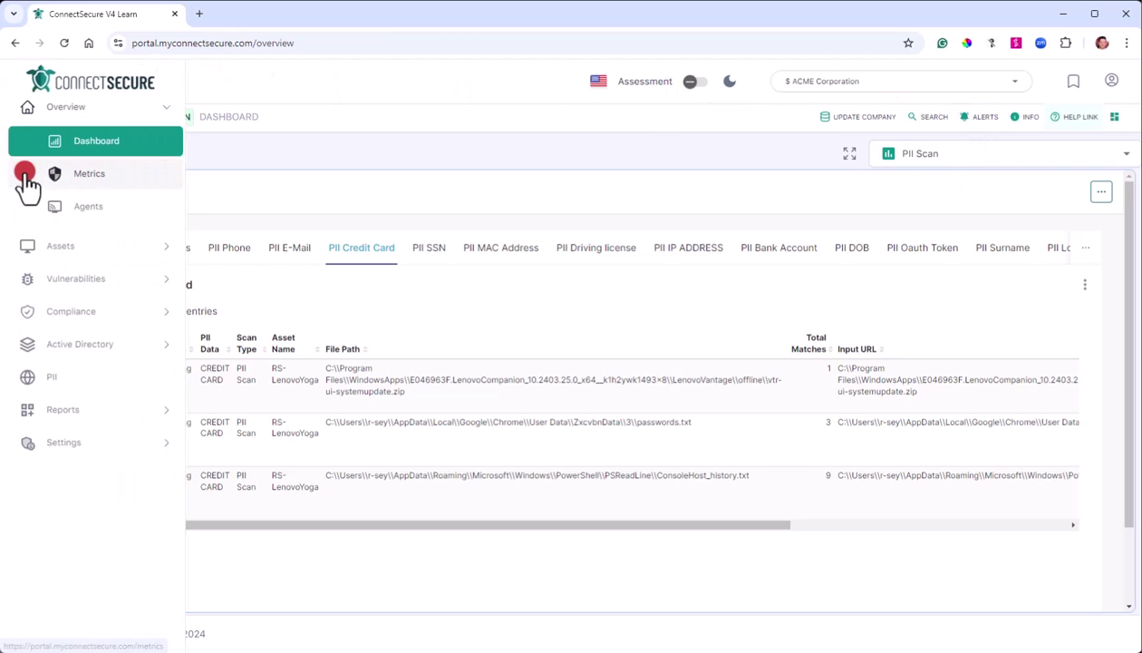
Search Standard Reports for 'PII' to find PII Scan Result, then return to the PII profiles.
mouse_move(26, 173)
left_click(98, 410)
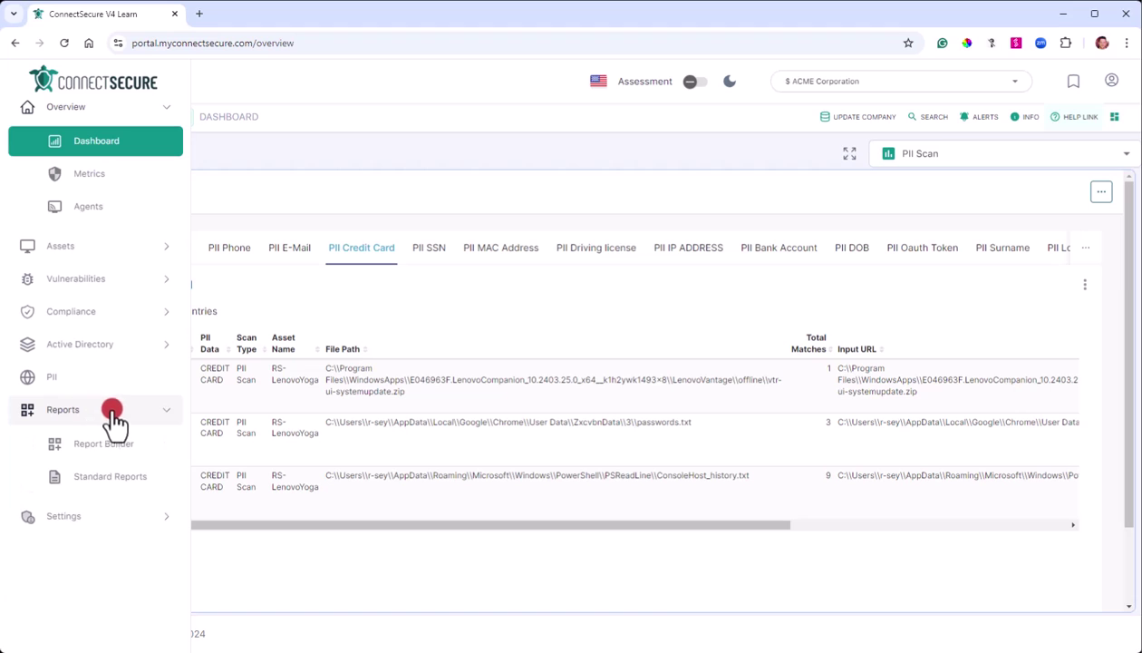
left_click(109, 478)
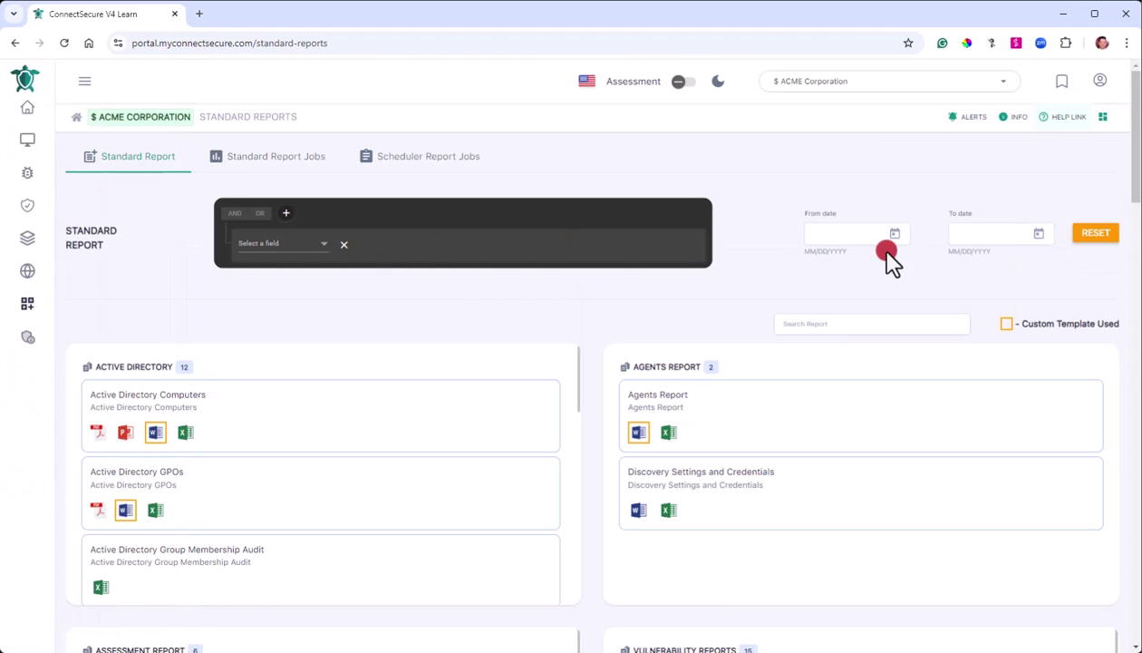
left_click(863, 326)
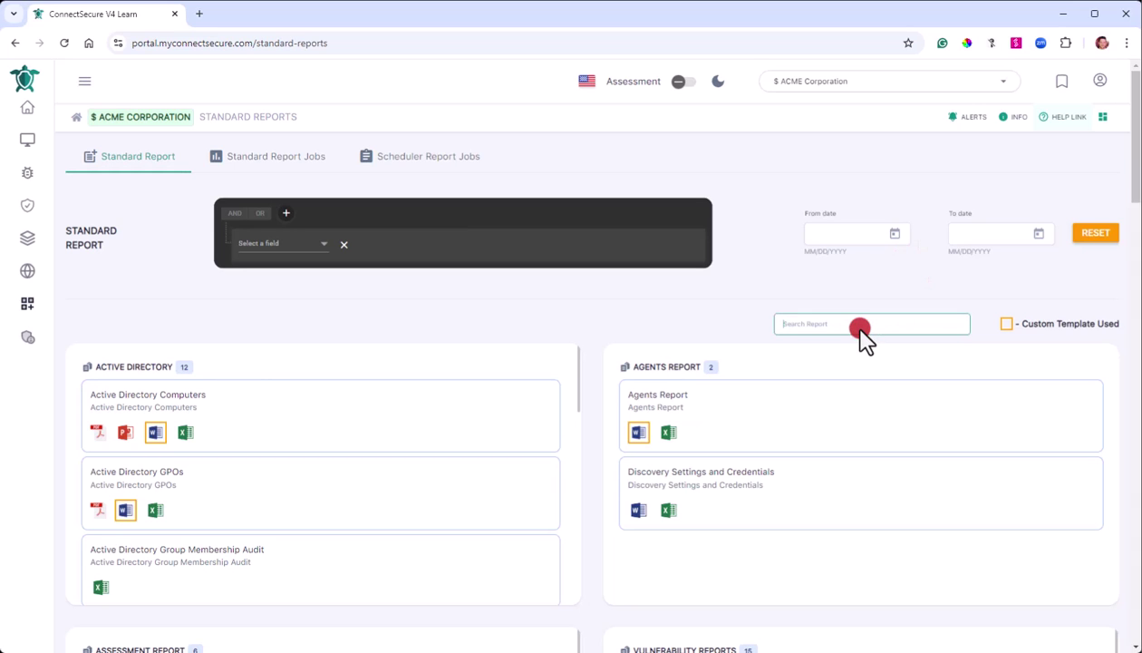
type("PII")
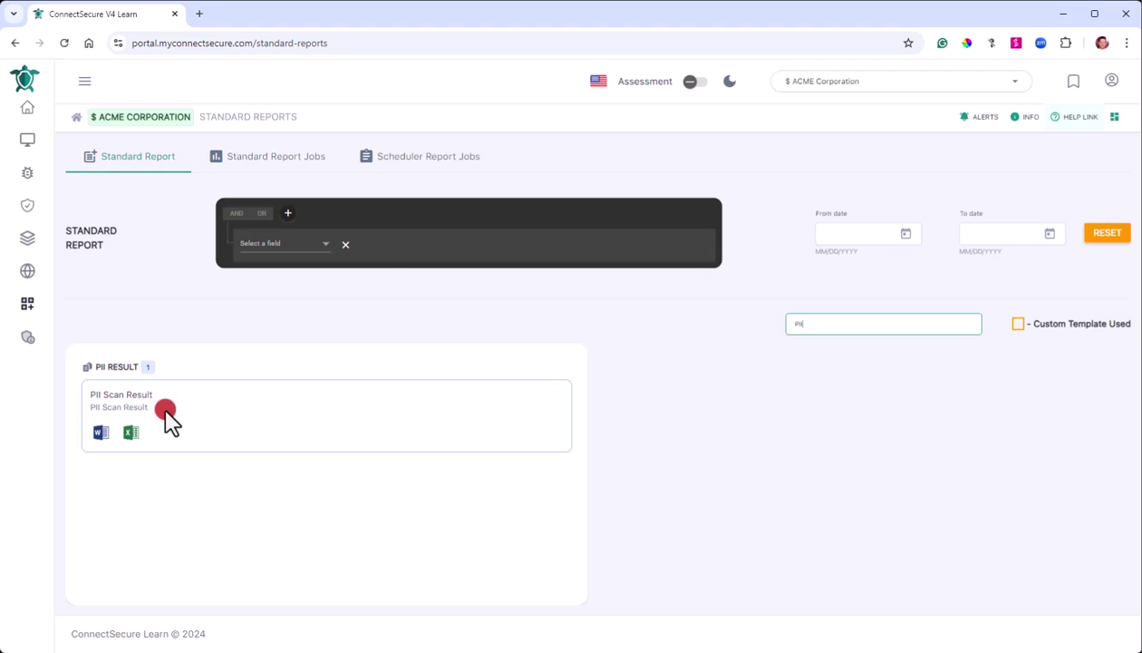
left_click(327, 502)
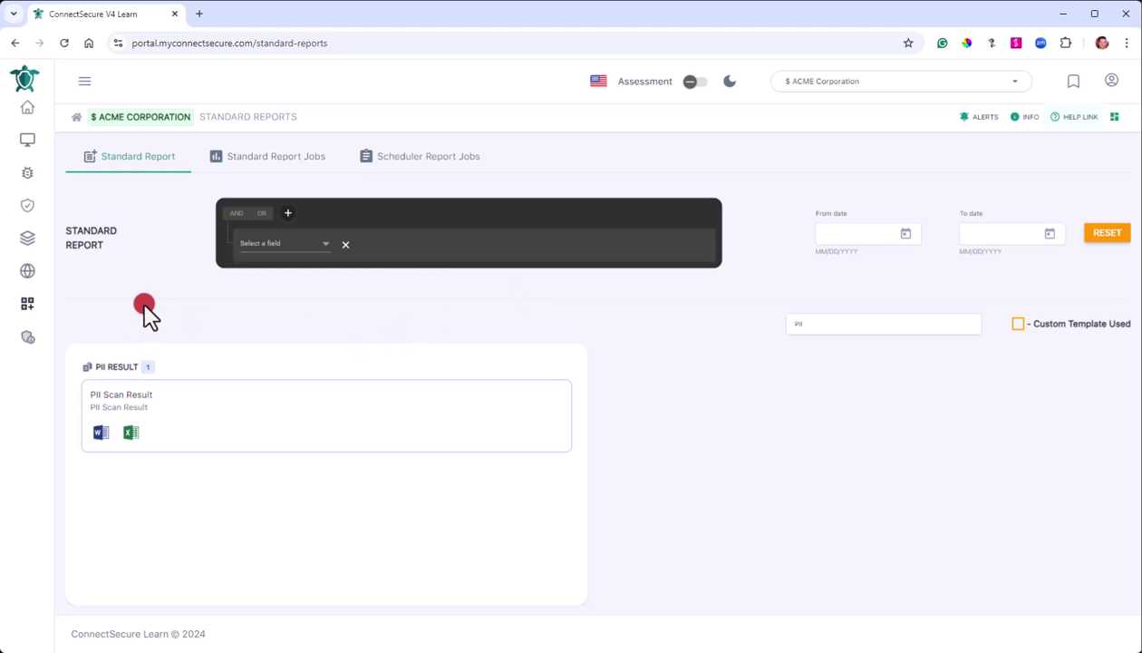
left_click(52, 272)
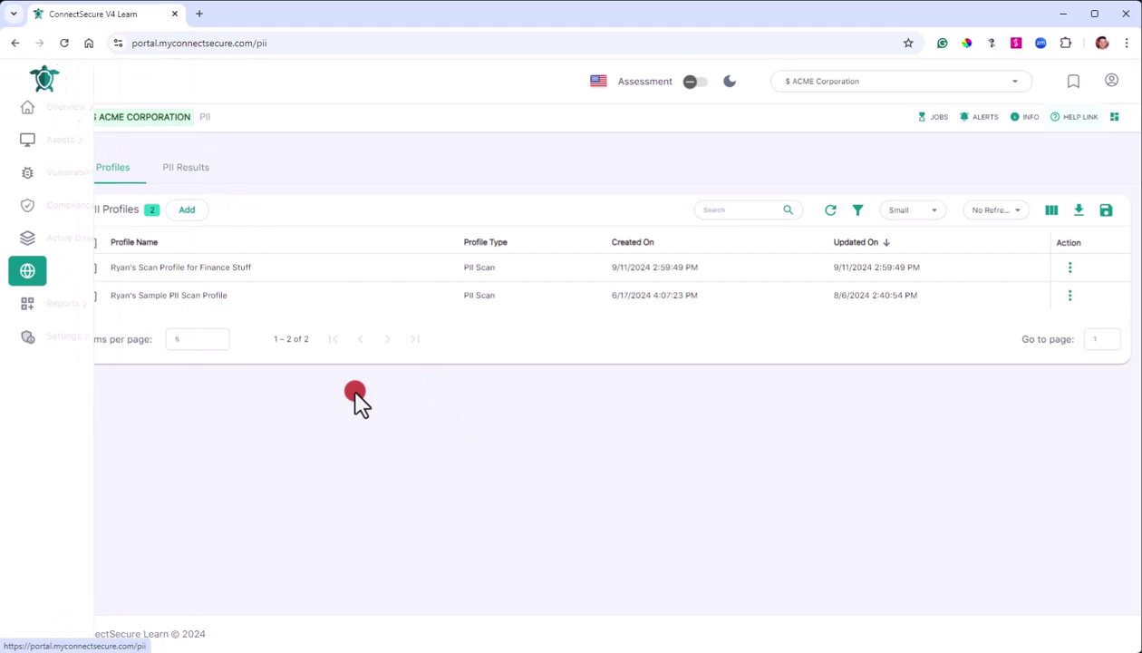
On PII Results, review the 8/6/2024 scan job's log in JOBS, then close both panels.
left_click(204, 173)
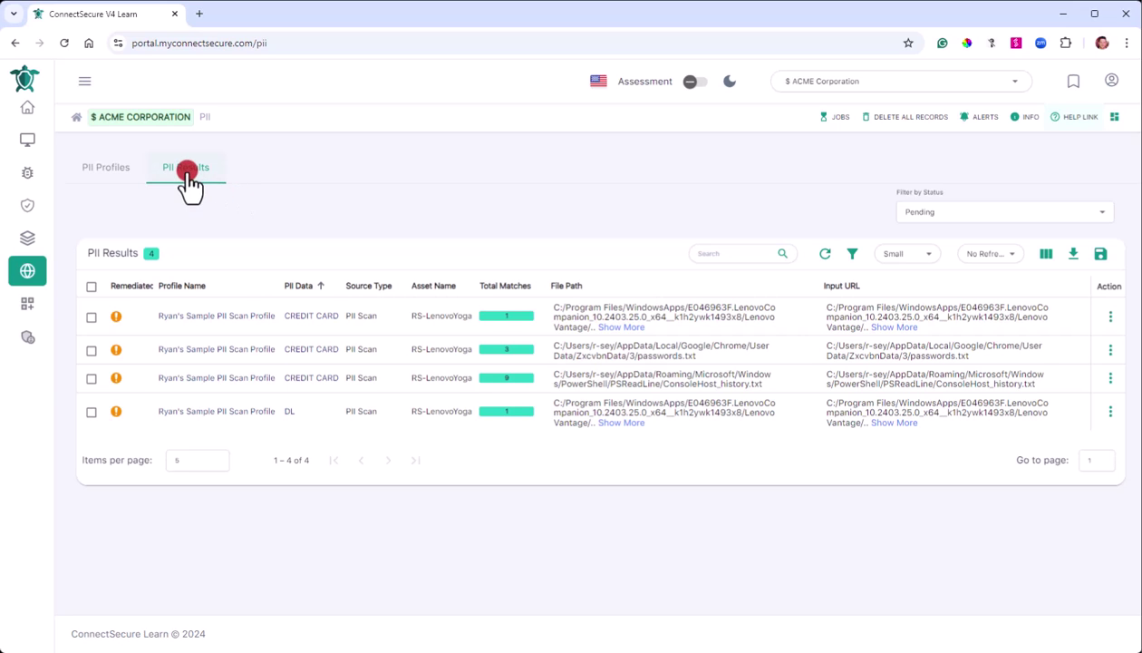
left_click(832, 120)
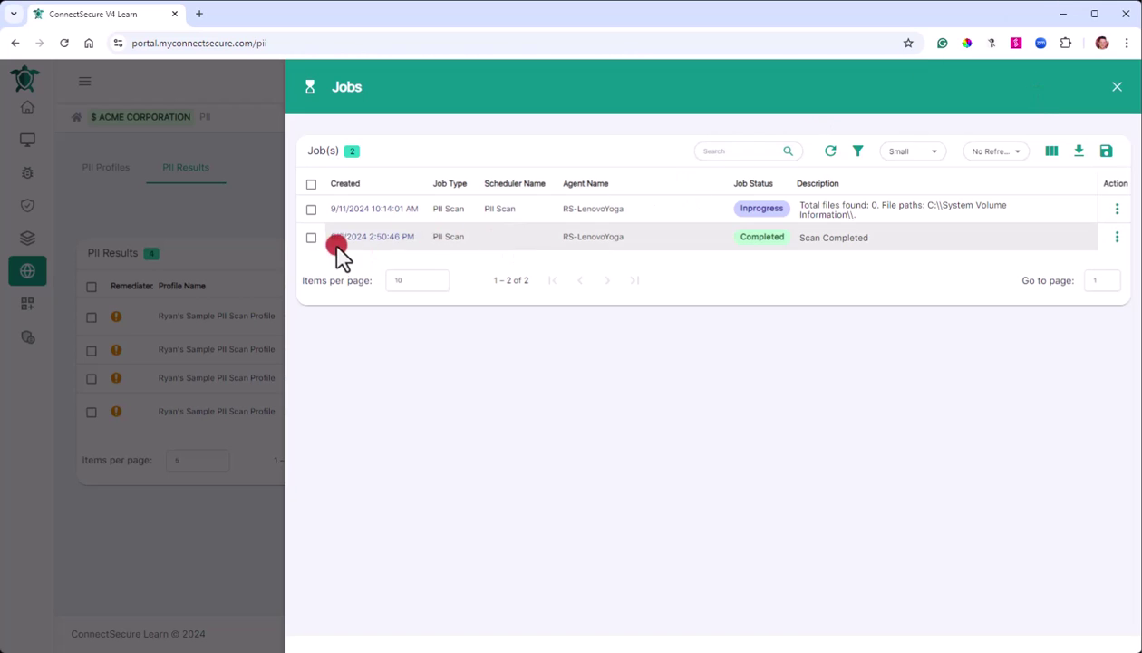
left_click(367, 238)
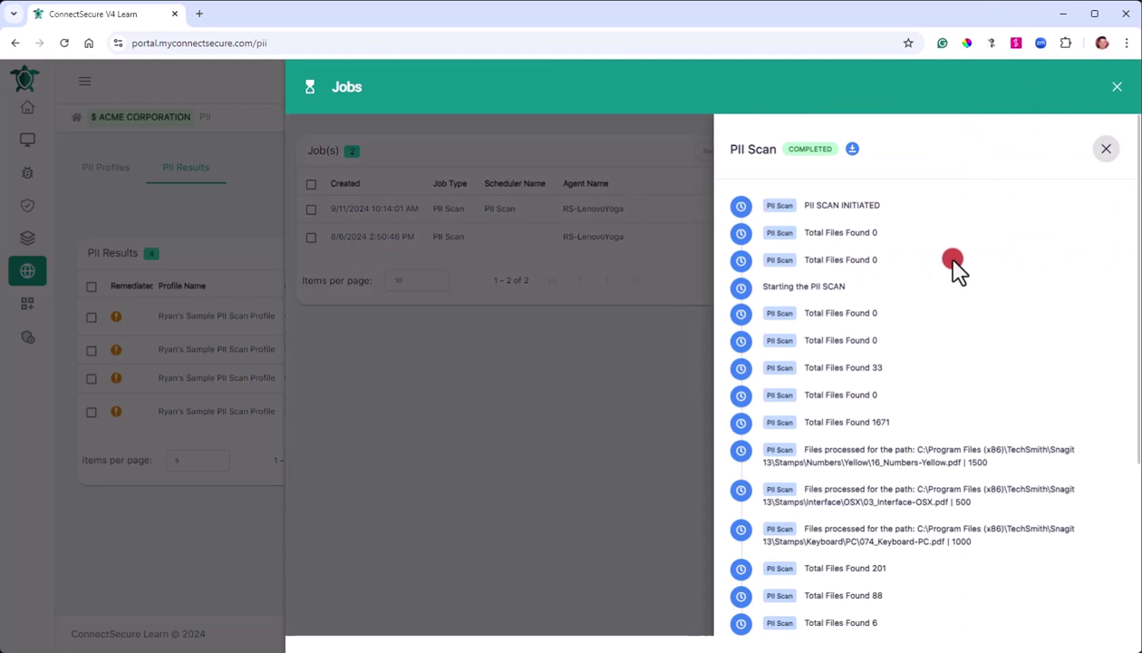
scroll(846, 367, "down", 3)
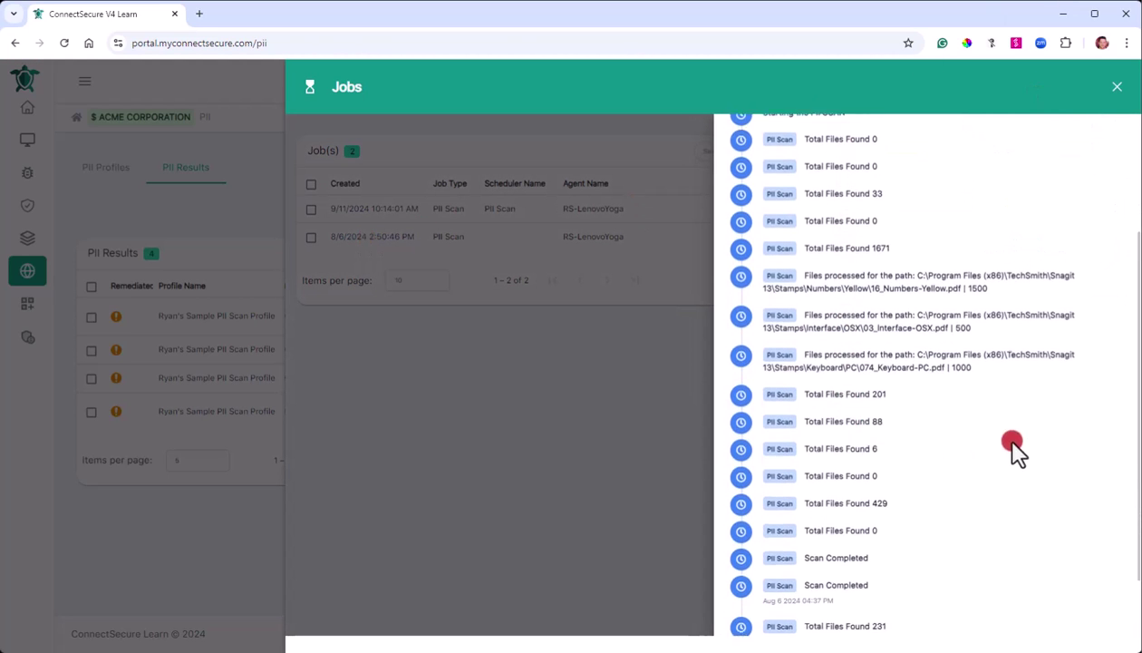
scroll(1034, 451, "down", 1)
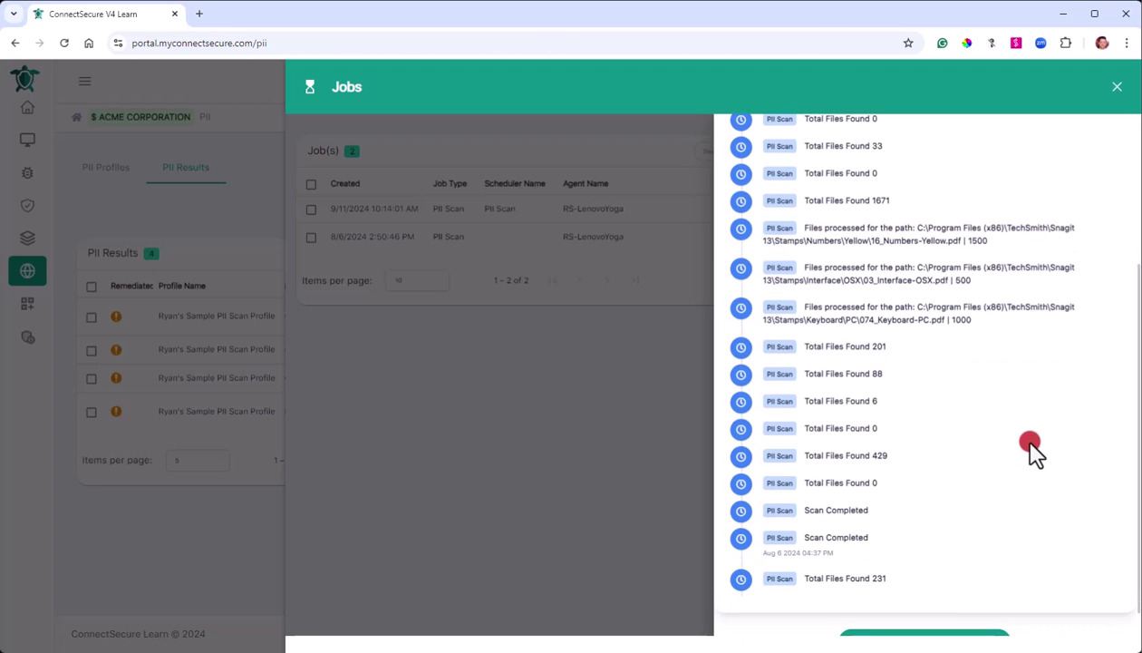
scroll(1052, 380, "up", 4)
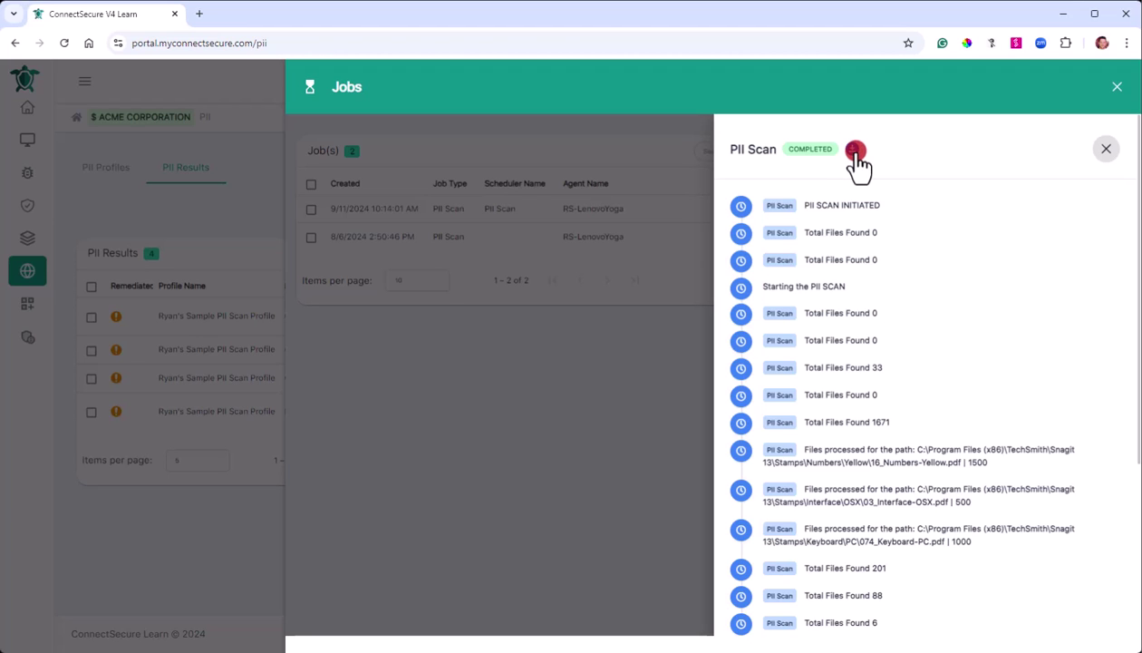
left_click(519, 472)
left_click(1116, 86)
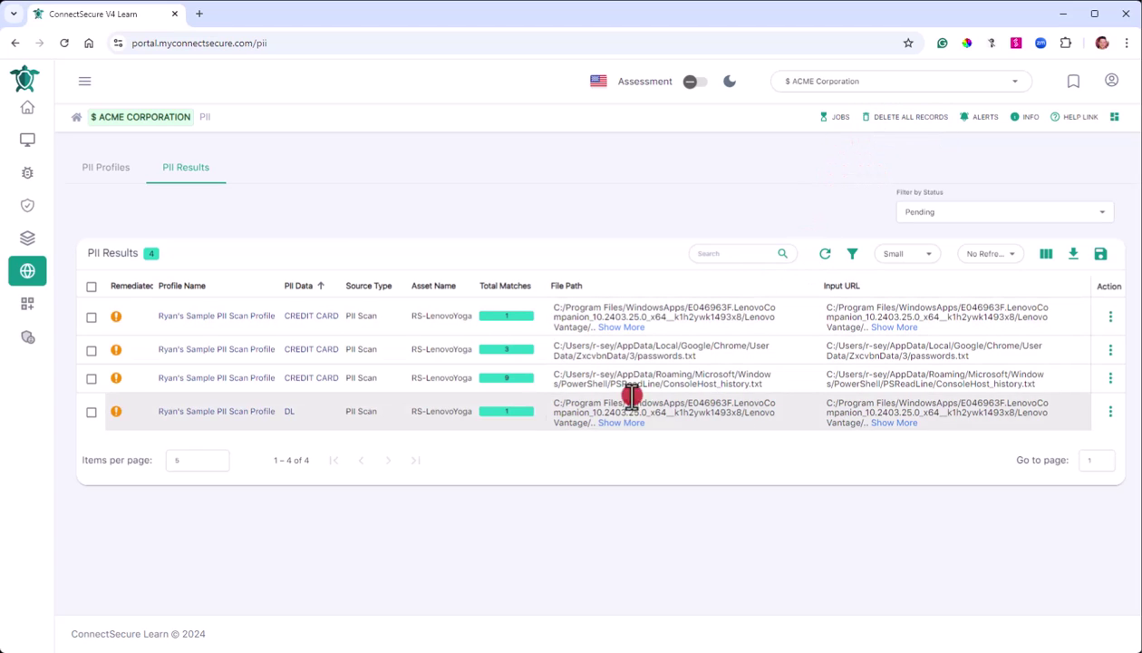
left_click(90, 285)
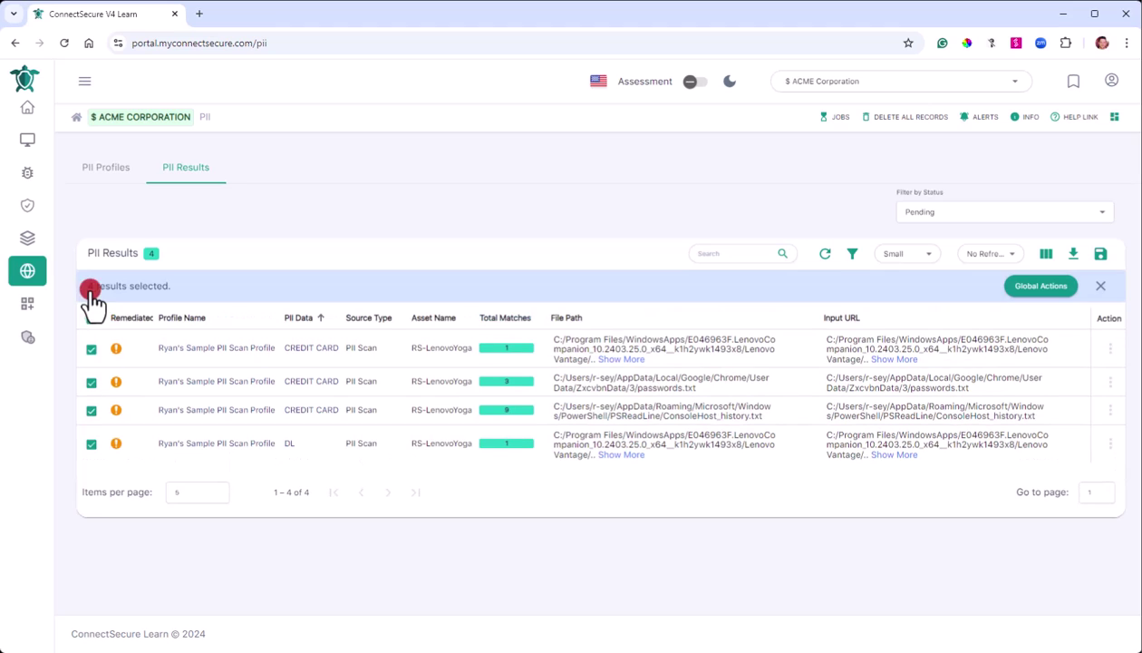
left_click(1050, 288)
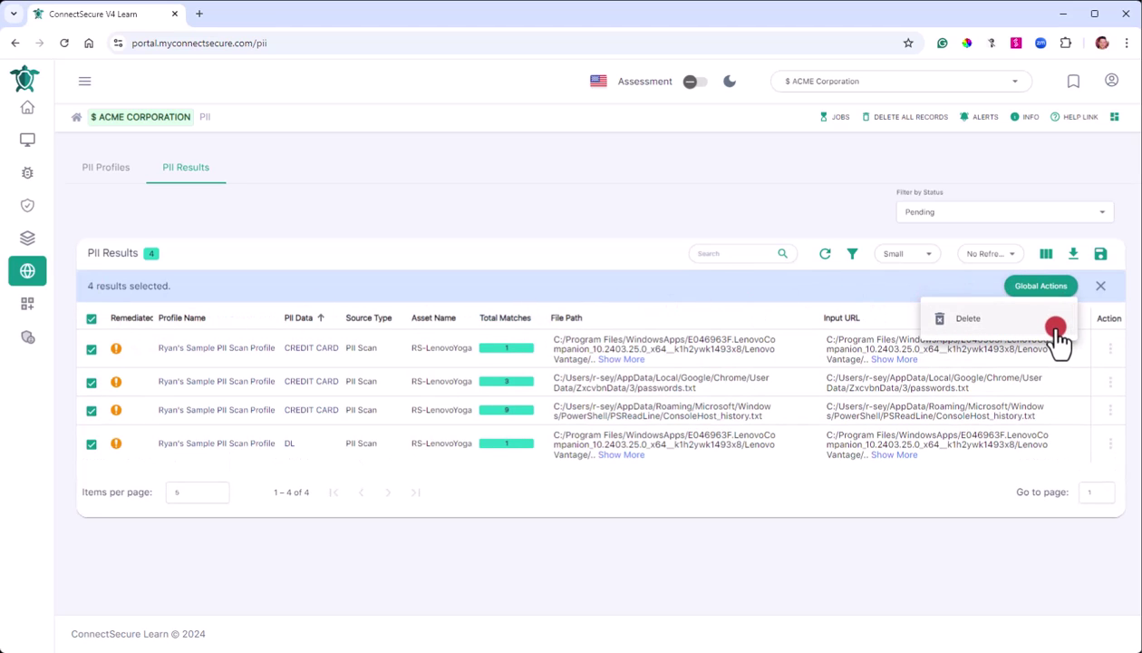
left_click(120, 263)
left_click(93, 318)
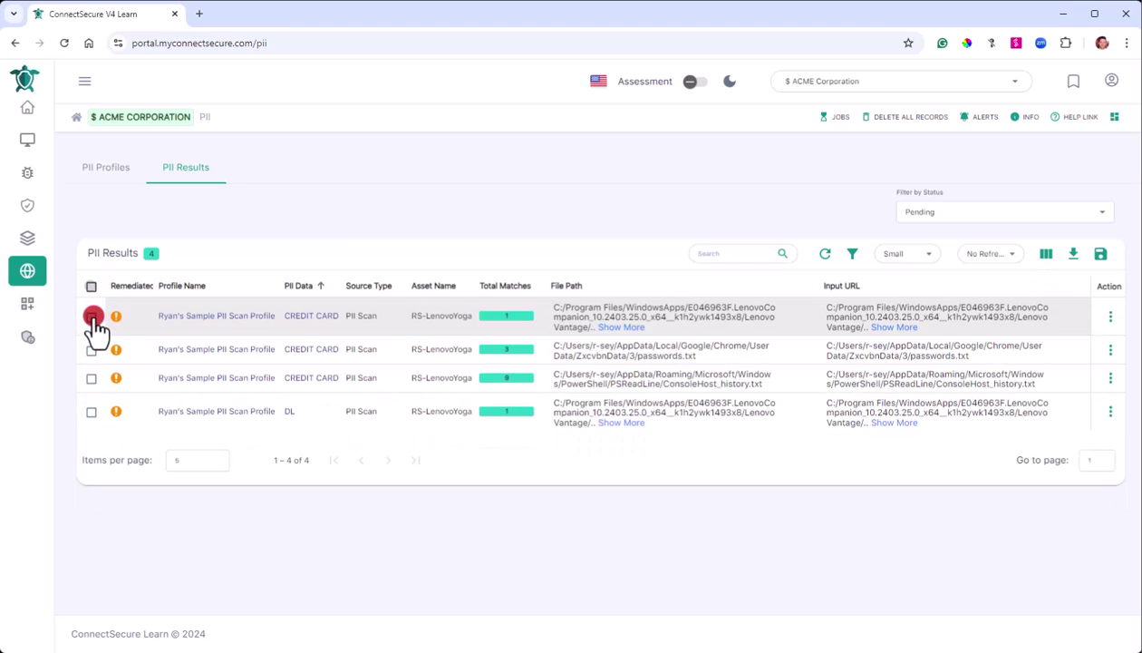
left_click(348, 215)
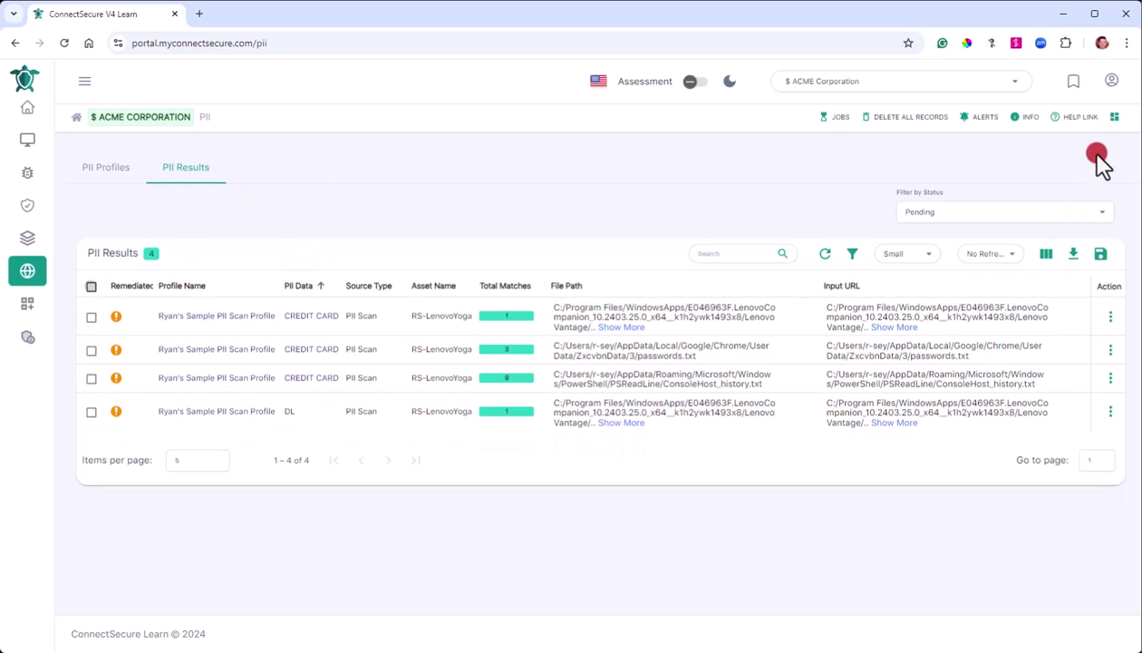
Open the PII (COMPANY) Confluence help page in a new tab and scroll through it.
left_click(1085, 119)
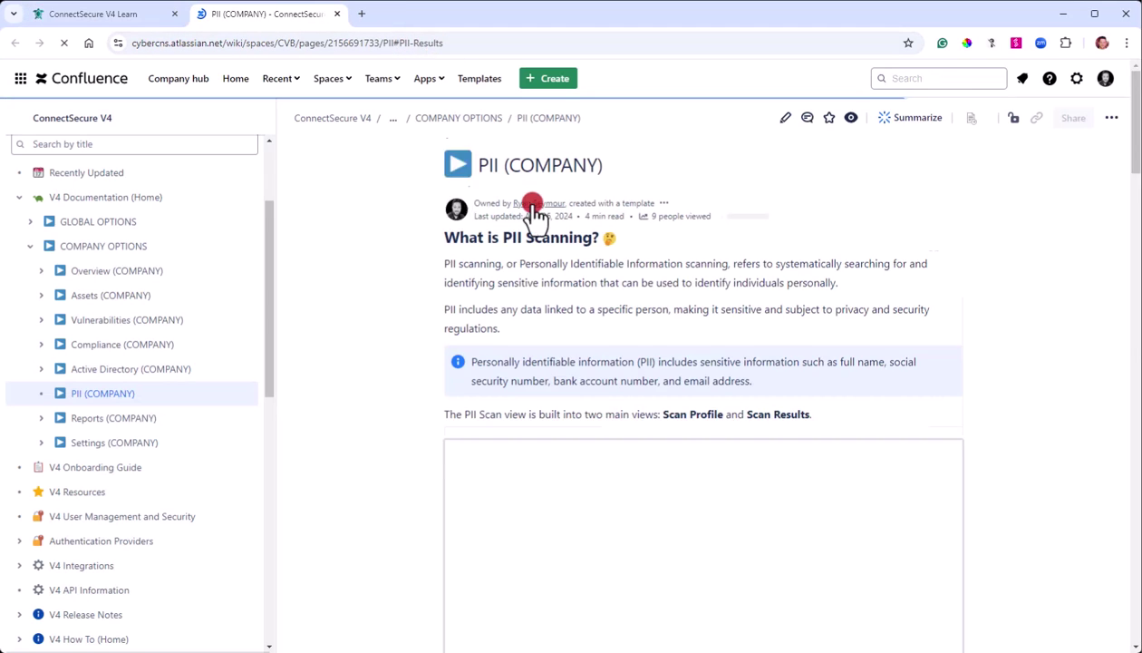
left_click_drag(1124, 243, 1058, 141)
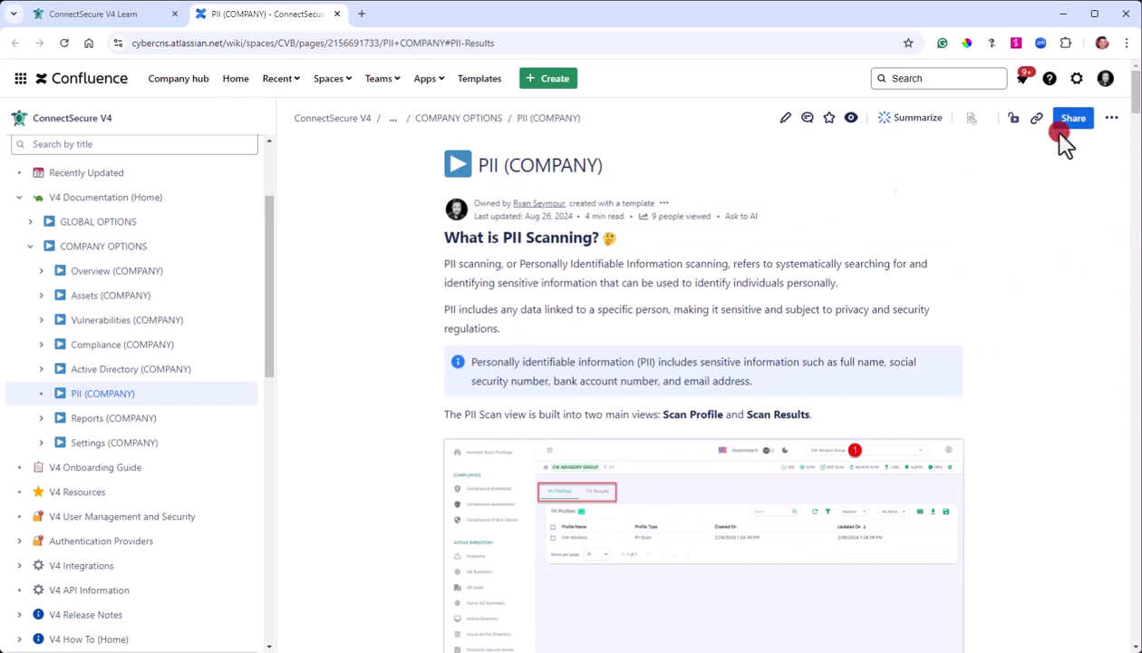